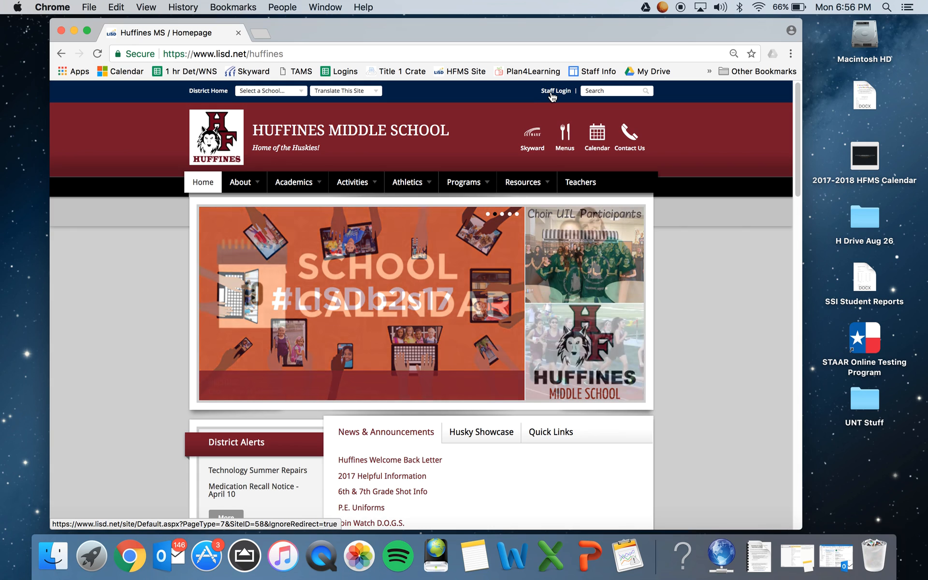
Sign in through the staff login with the account user name and password, and decline saving the password in the browser.
click(552, 93)
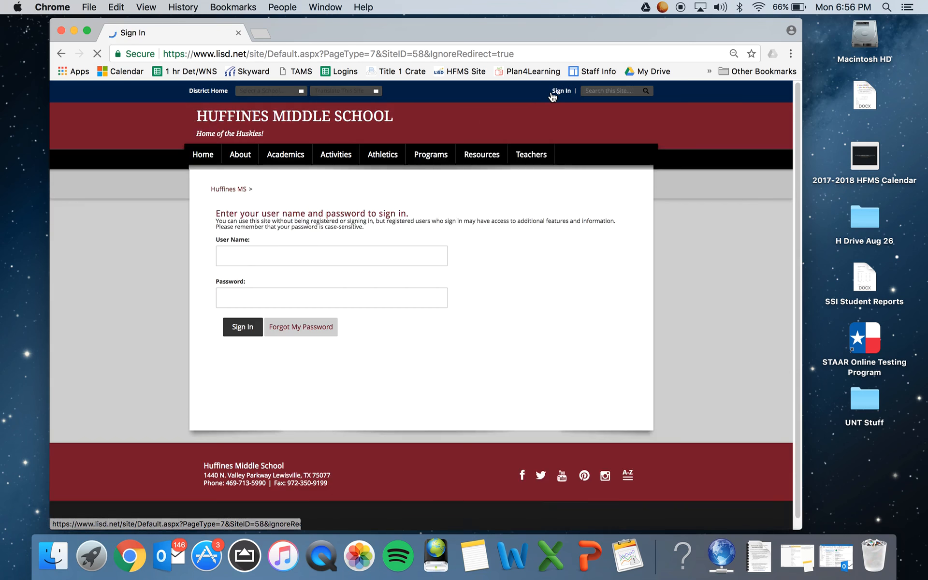
mouse_move(427, 195)
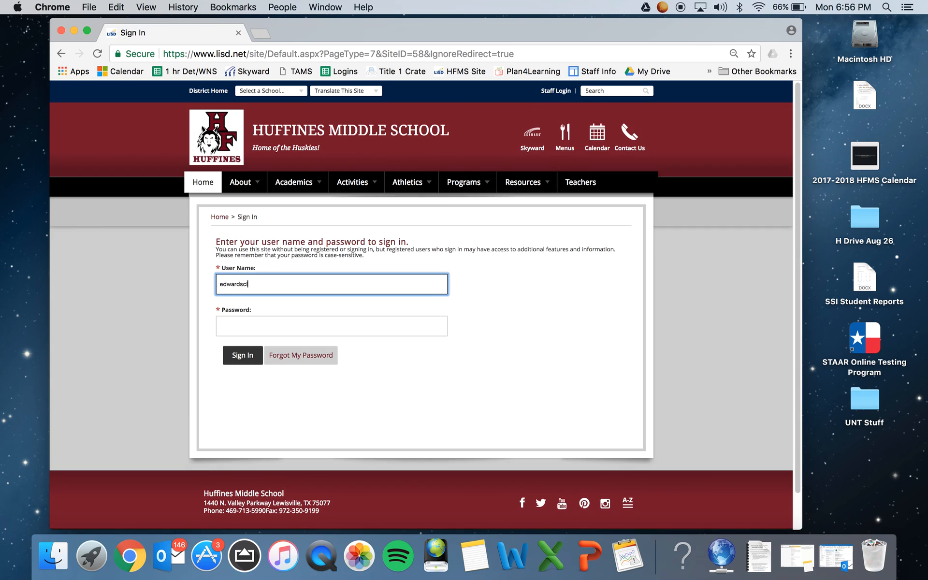
key(Tab)
text(•••••••)
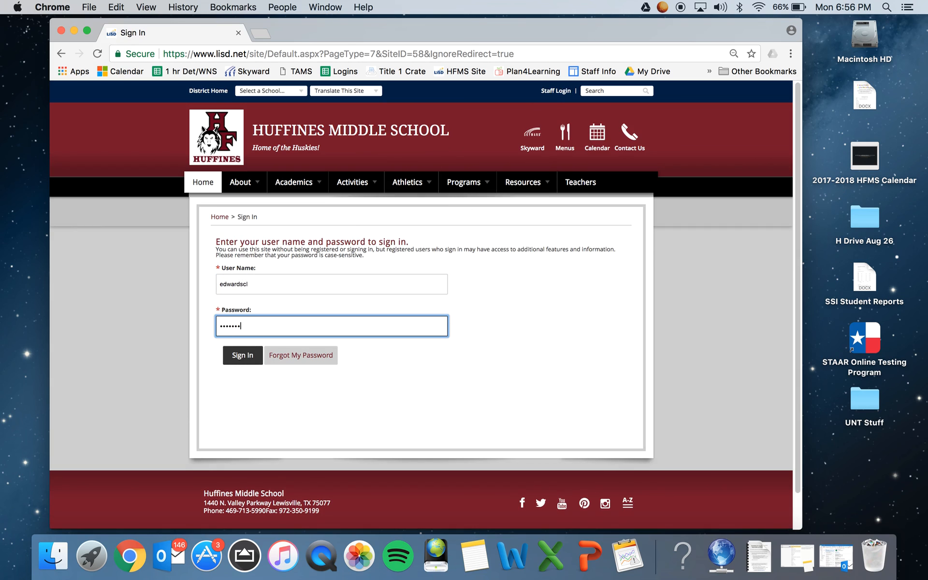
key(Return)
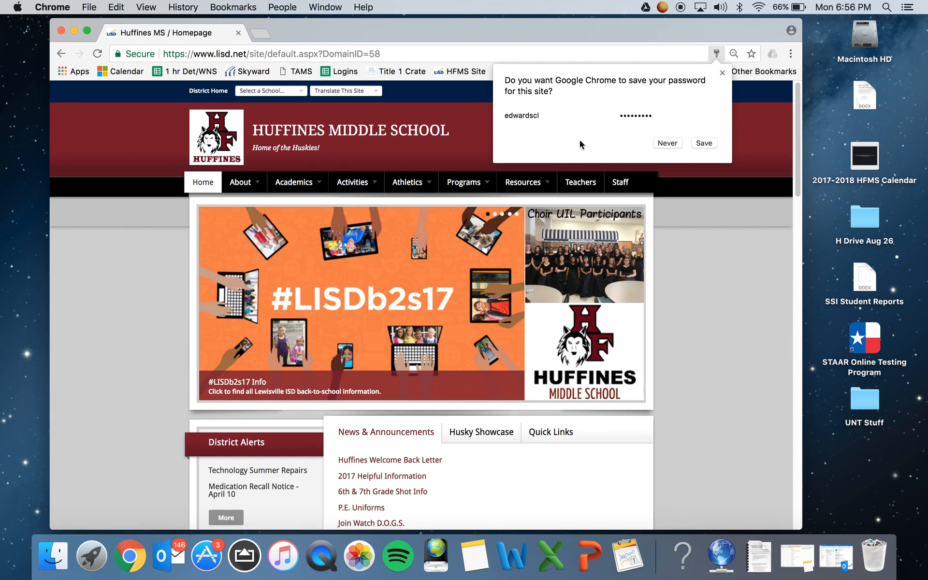
click(672, 144)
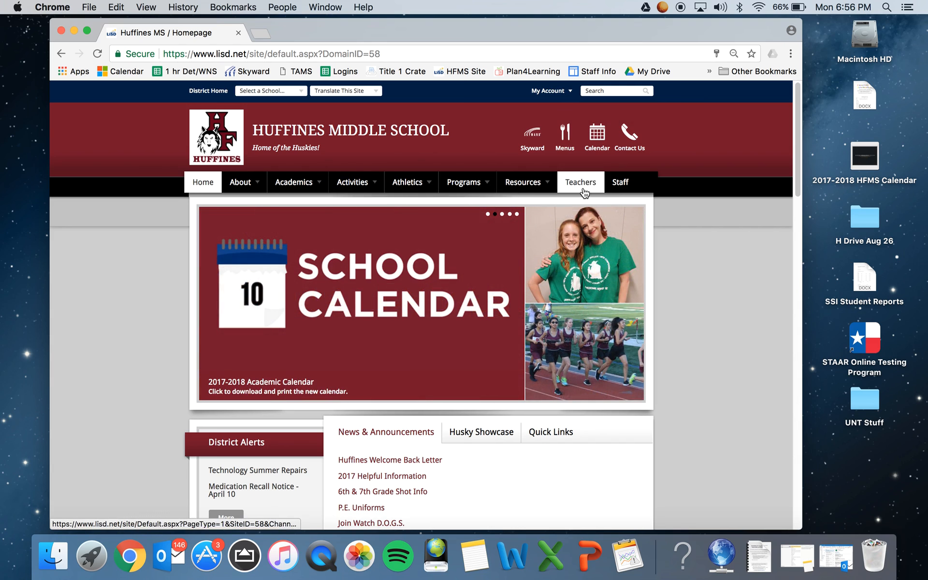
Open the page of the first teacher listed under E in the Teachers Directory.
click(584, 189)
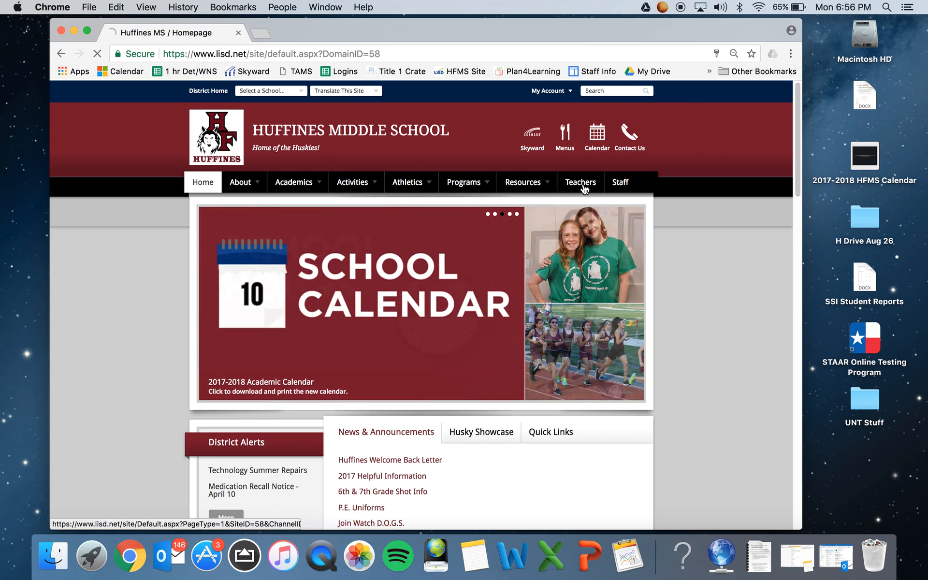
scroll(280, 260, down, 3)
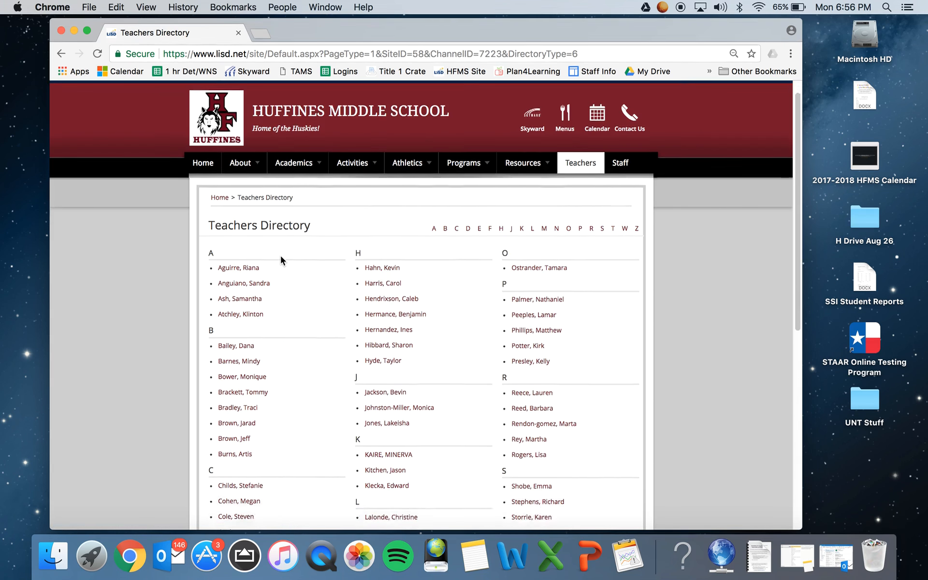
scroll(280, 260, down, 3)
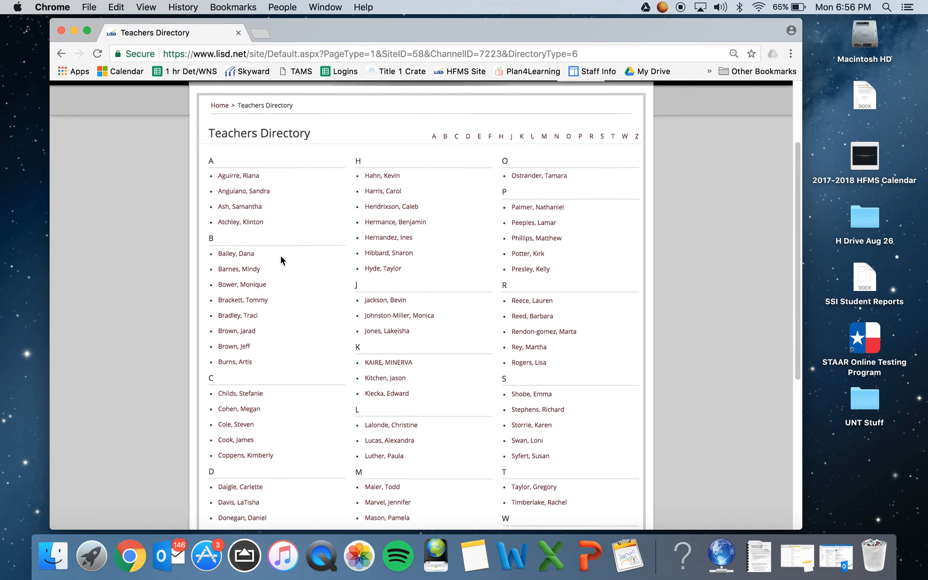
scroll(280, 259, down, 2)
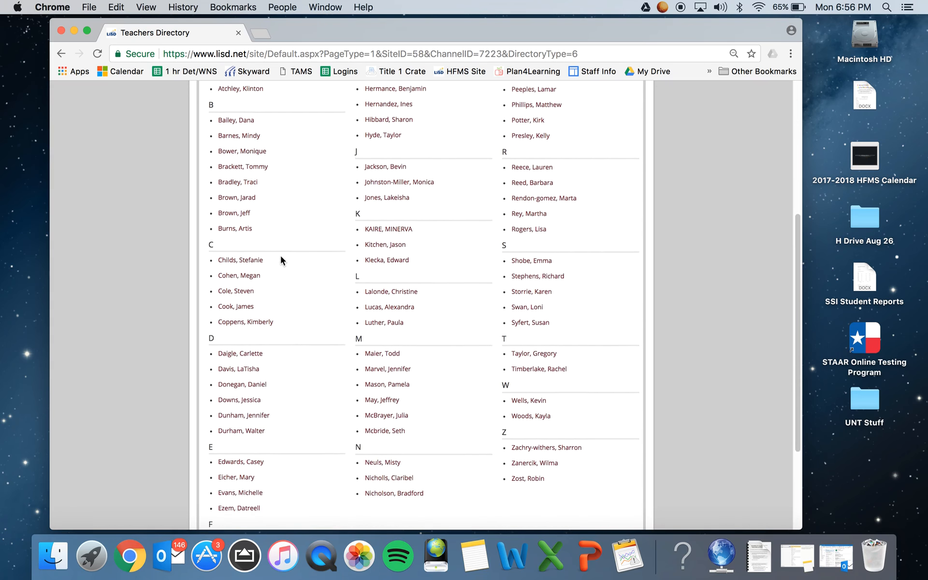
click(244, 462)
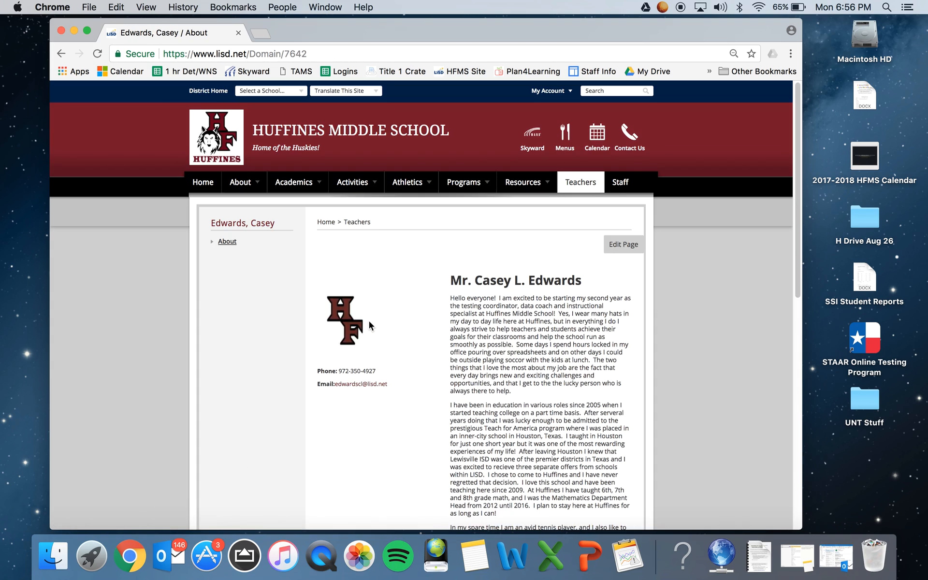
Examine the example teacher page's photo, contact details, biography and embedded Google Calendar.
scroll(370, 329, down, 10)
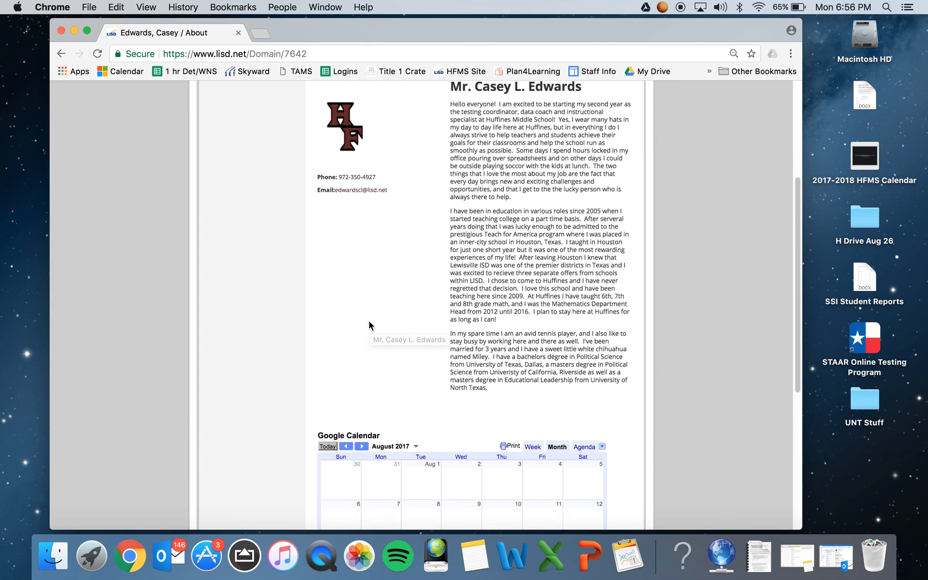
scroll(376, 358, down, 8)
scroll(376, 358, up, 12)
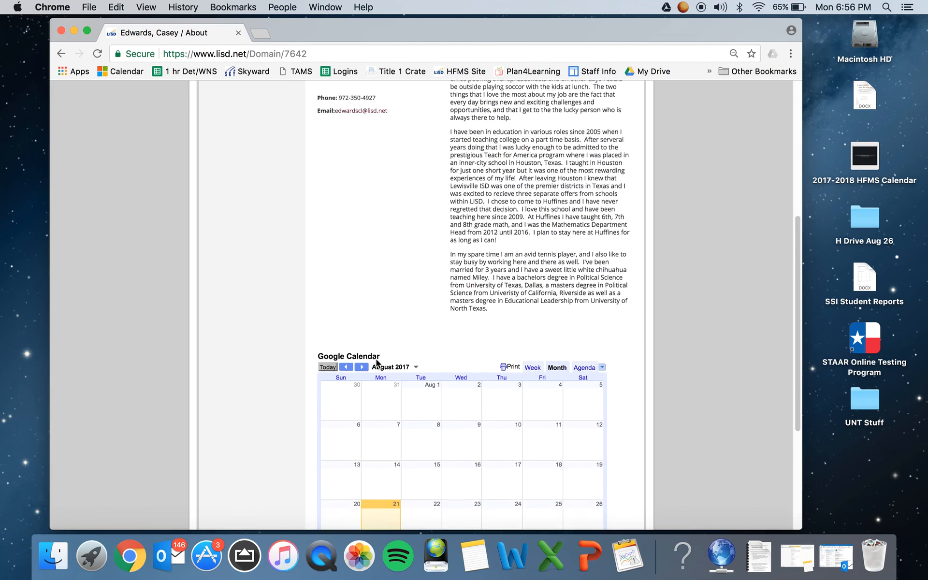
scroll(376, 359, up, 5)
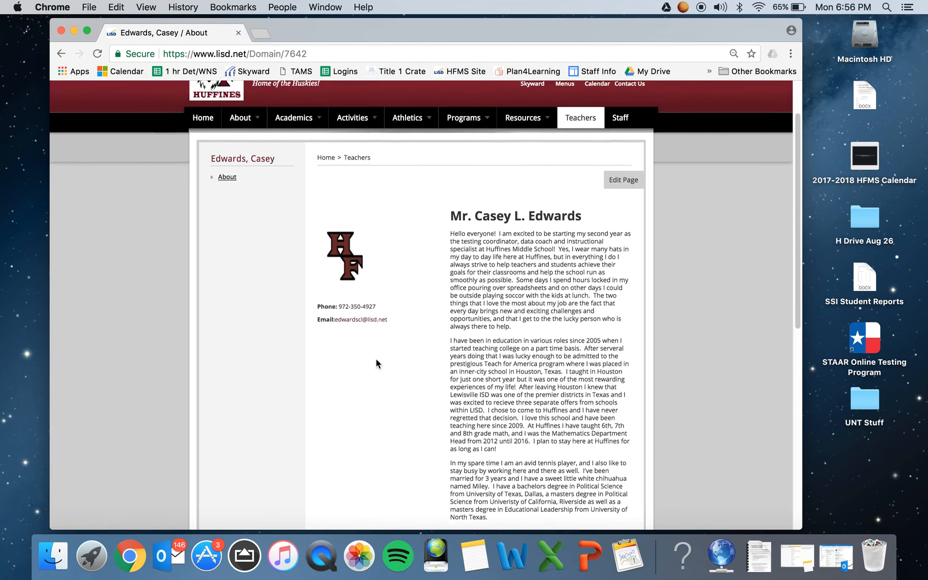
scroll(376, 359, down, 12)
scroll(376, 358, down, 7)
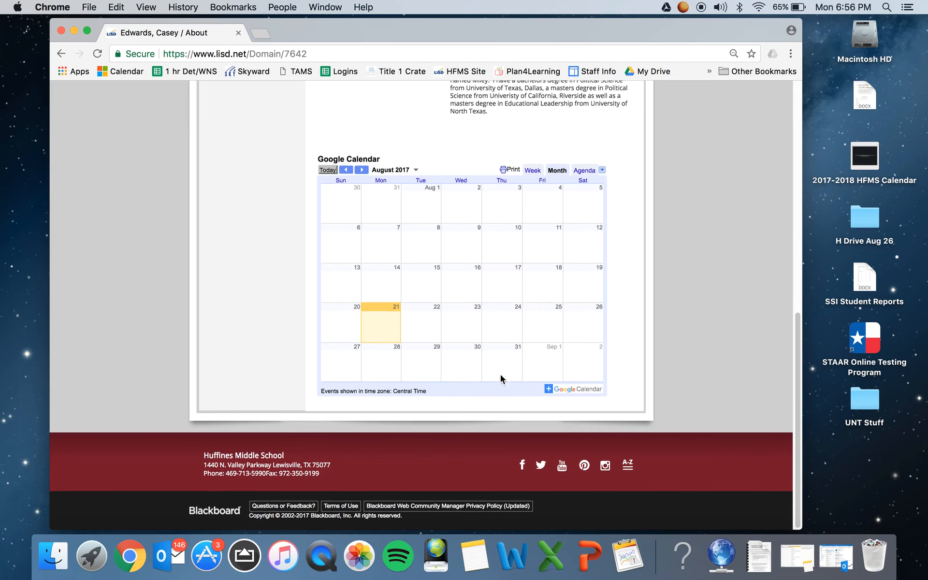
scroll(391, 356, up, 2)
scroll(391, 356, up, 3)
scroll(391, 357, down, 3)
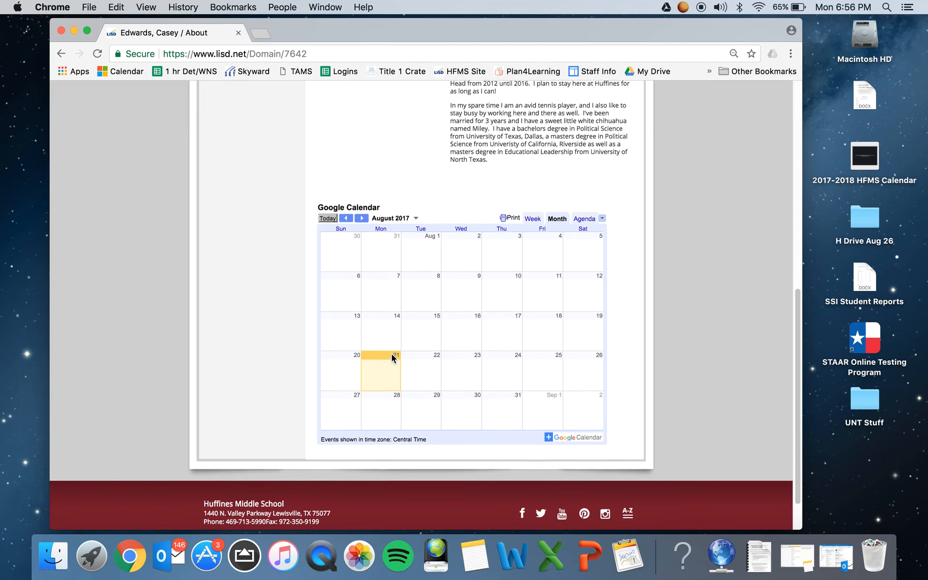
scroll(422, 429, up, 10)
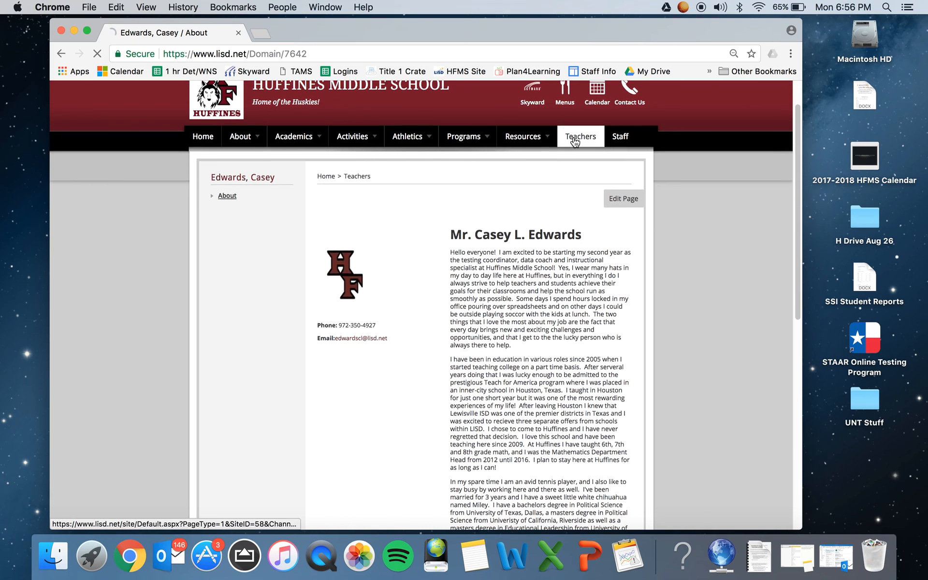
Open the page of the first teacher listed under H in the Teachers Directory and edit its About Teacher App.
click(578, 135)
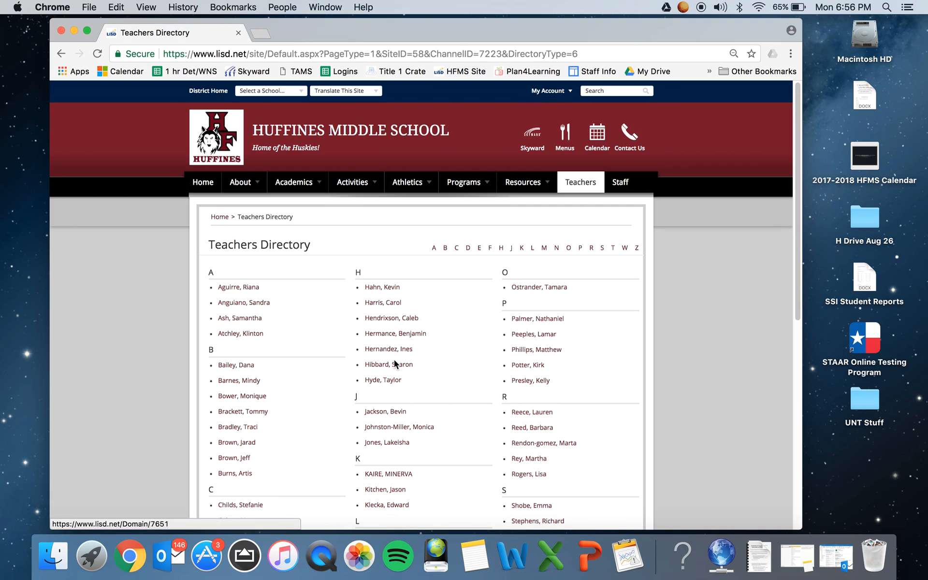
click(387, 287)
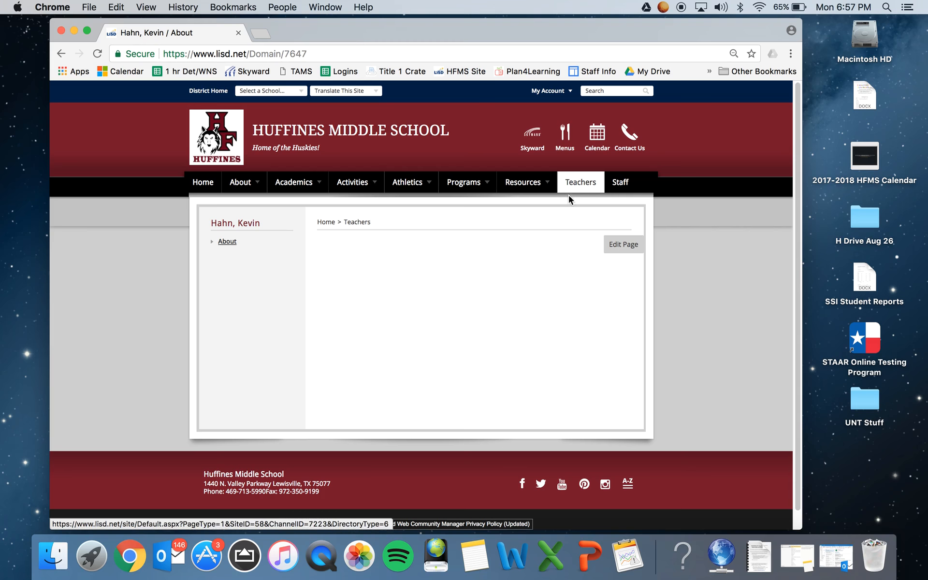
click(623, 247)
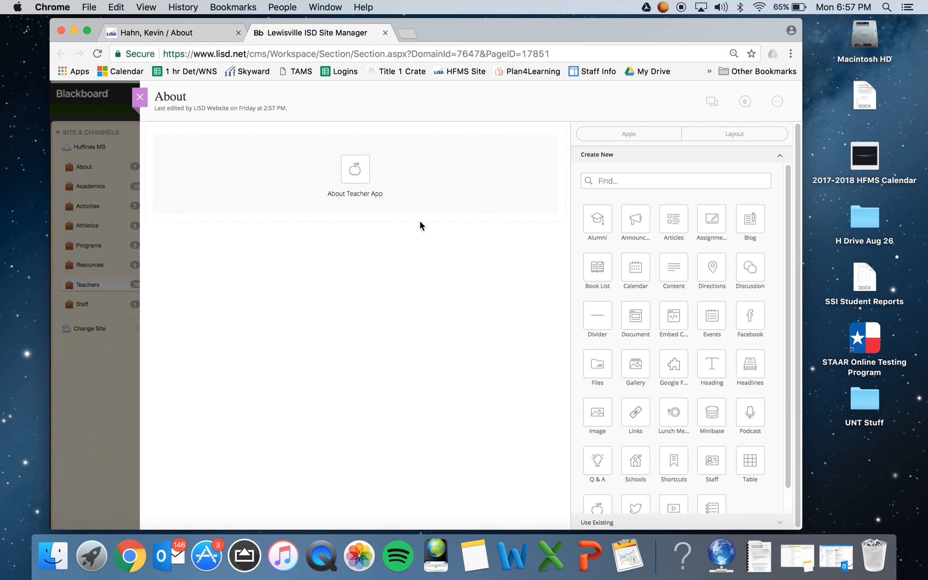
click(354, 184)
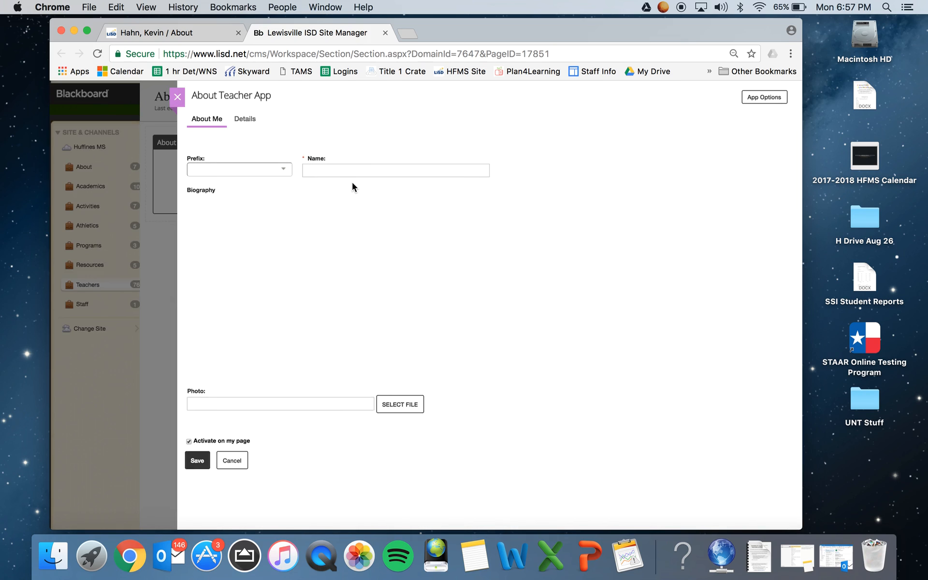
Set the prefix to Mr., enter the teacher's full name, and write the biography "I am a social studies teacher.".
click(278, 170)
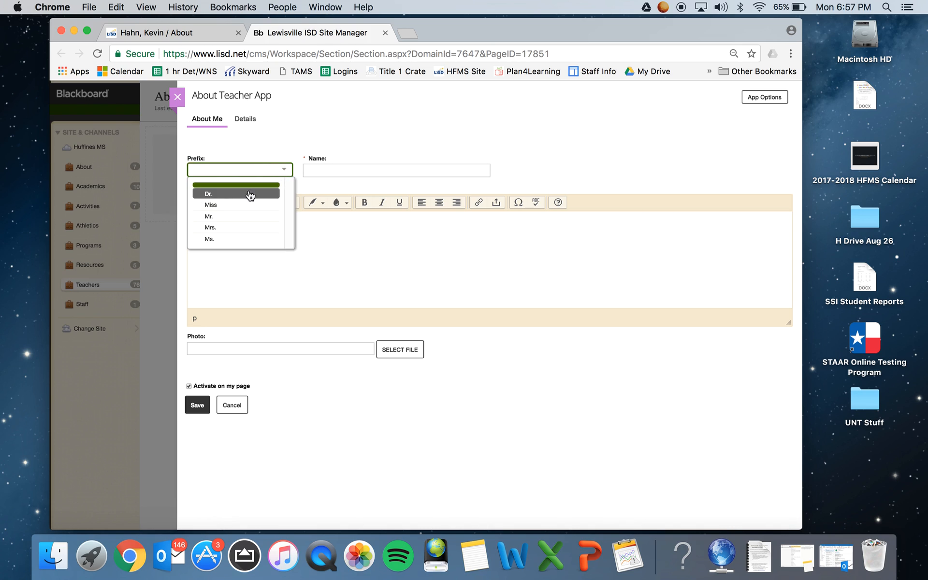
click(223, 208)
click(339, 171)
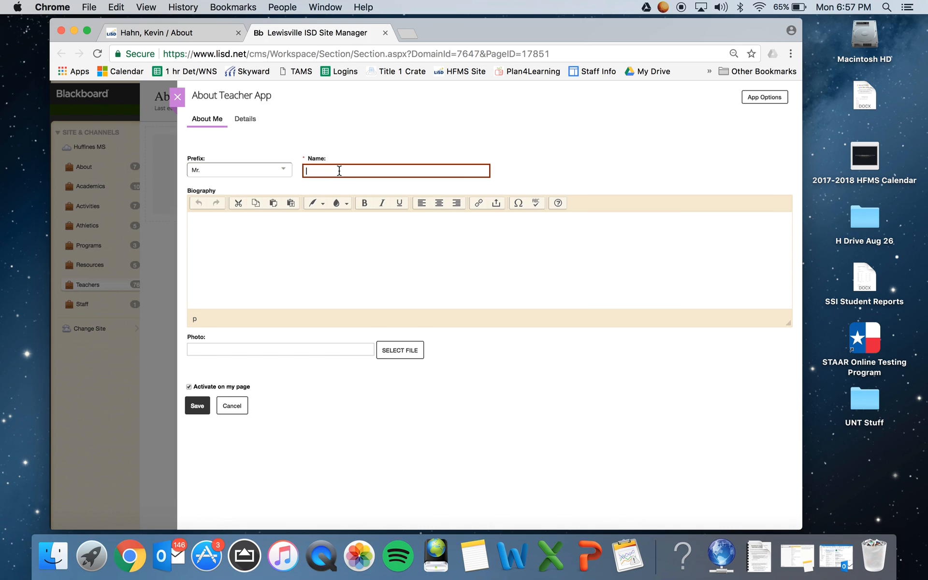
click(316, 228)
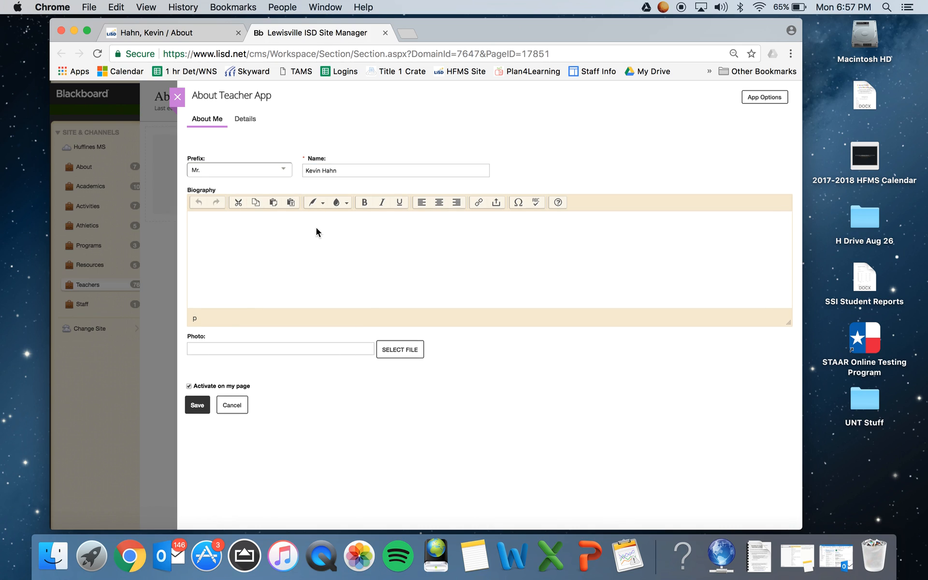
text(I am a social studies teacher.)
Upload fisherman11280.jpg from the Photos folder as the teacher's profile photo.
click(405, 349)
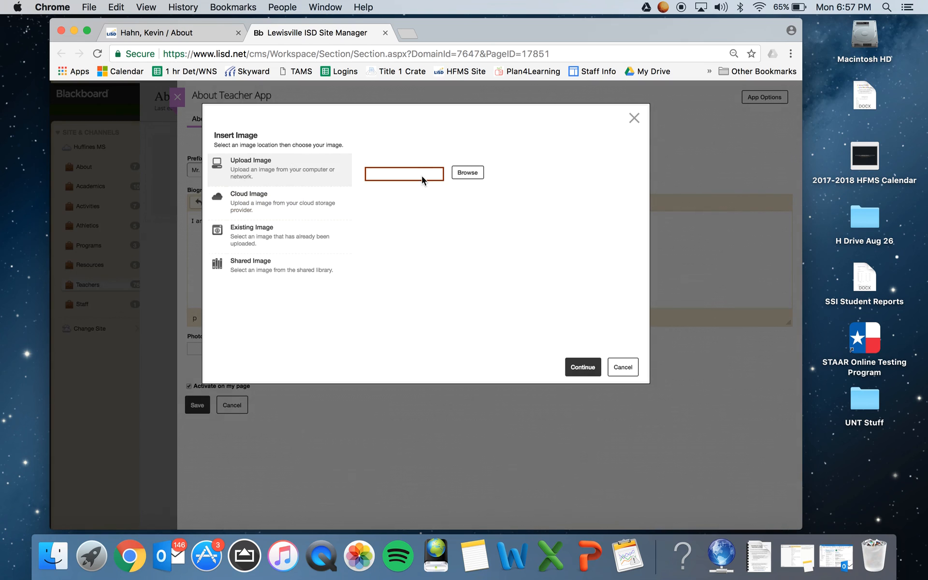
click(460, 174)
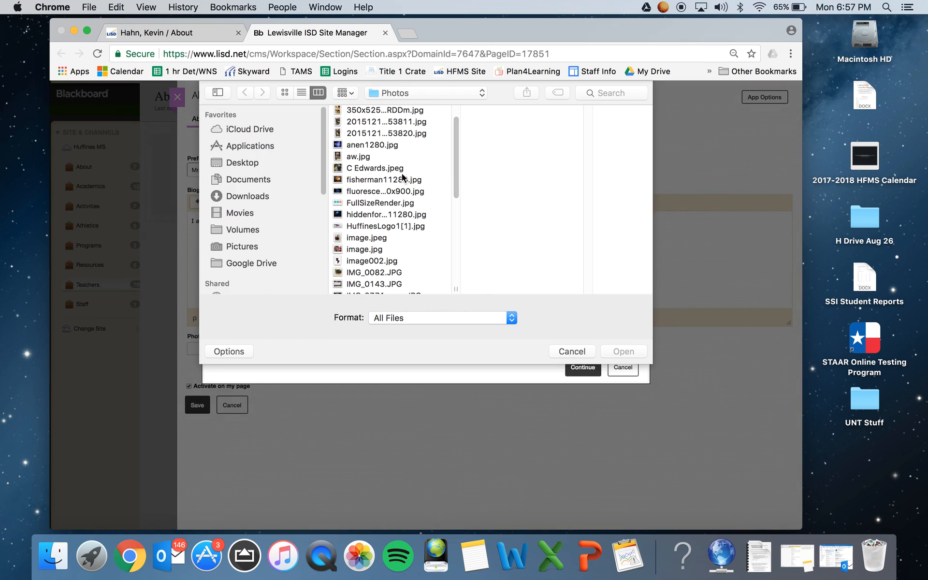
click(379, 179)
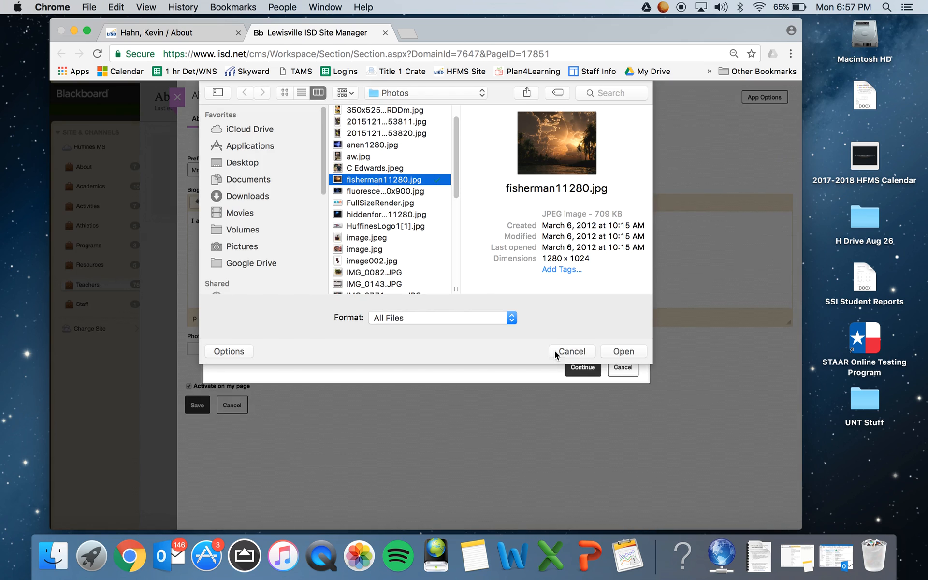
click(614, 352)
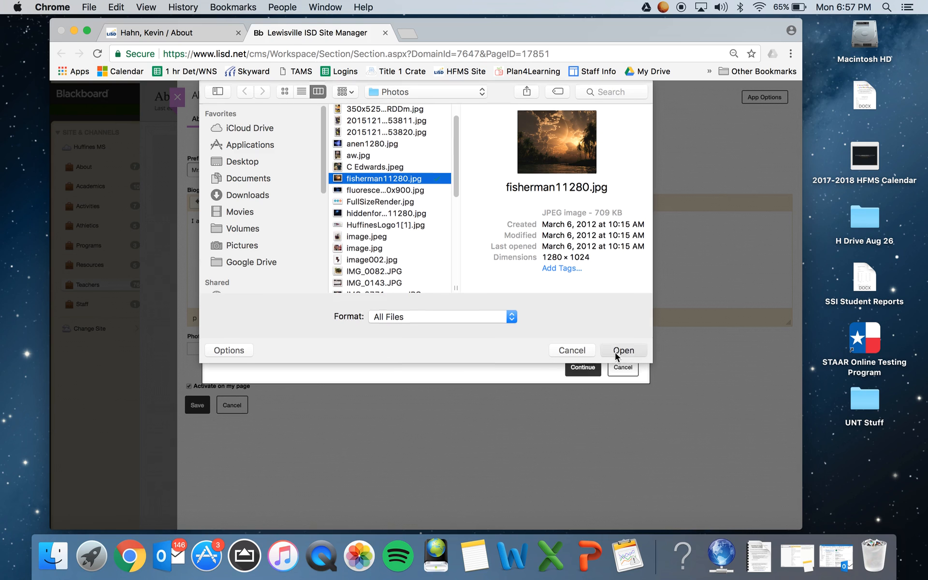
click(594, 368)
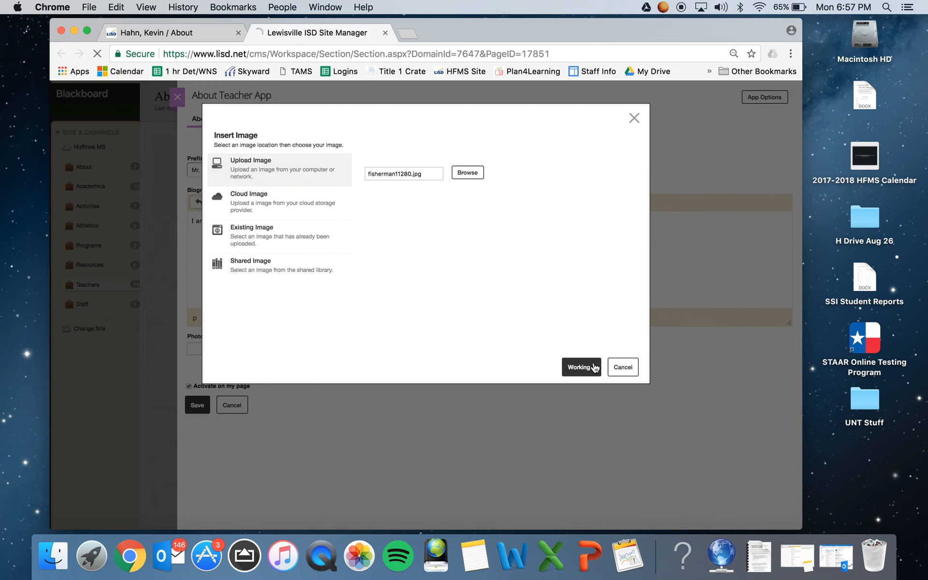
click(578, 427)
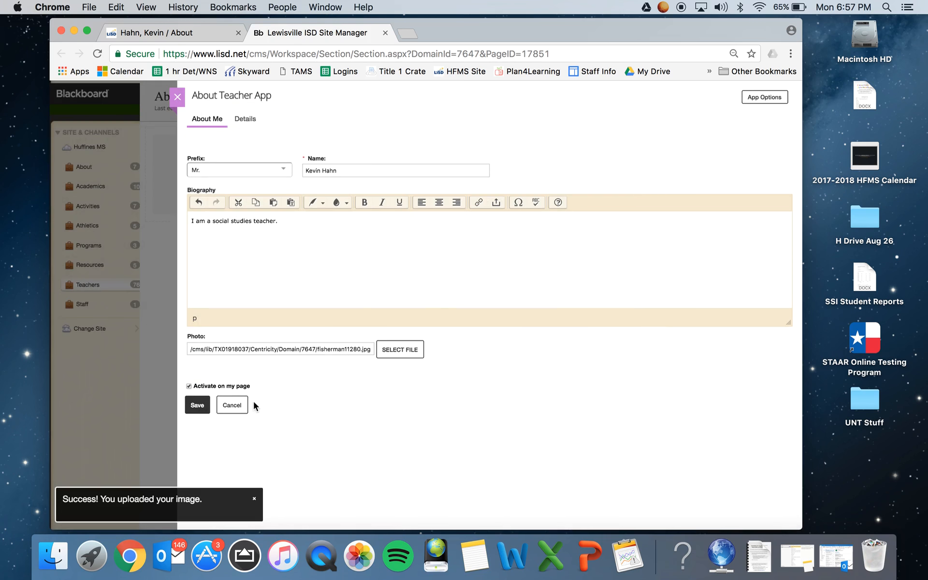
Enter the teacher's e-mail address in the About Teacher App details.
click(247, 120)
click(222, 169)
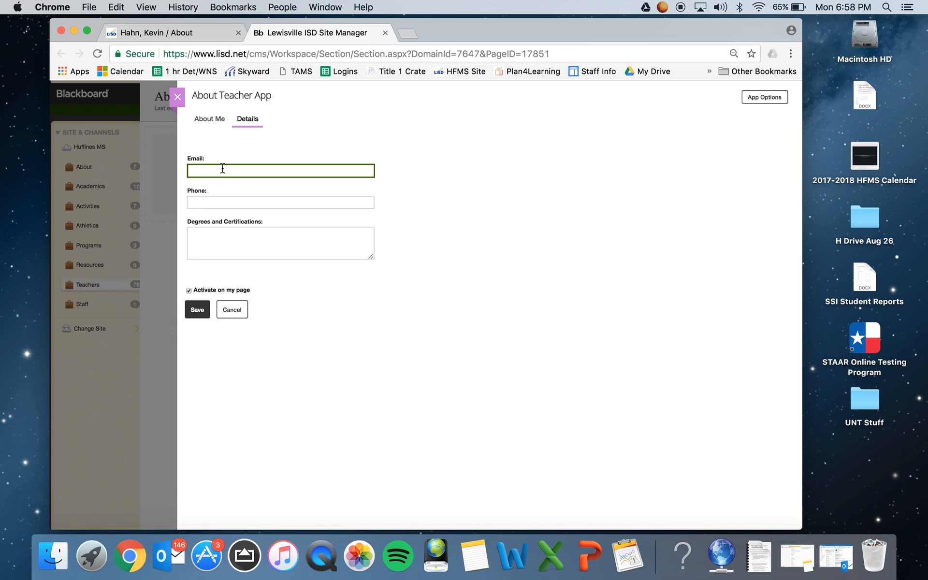
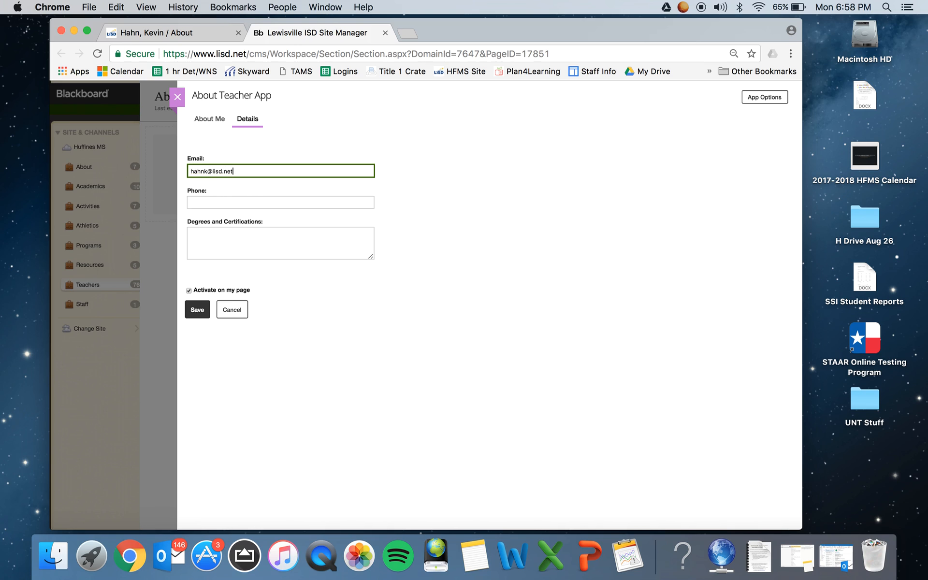
Enter the teacher's phone number with extension, leave Degrees and Certifications blank, and save the app.
click(219, 197)
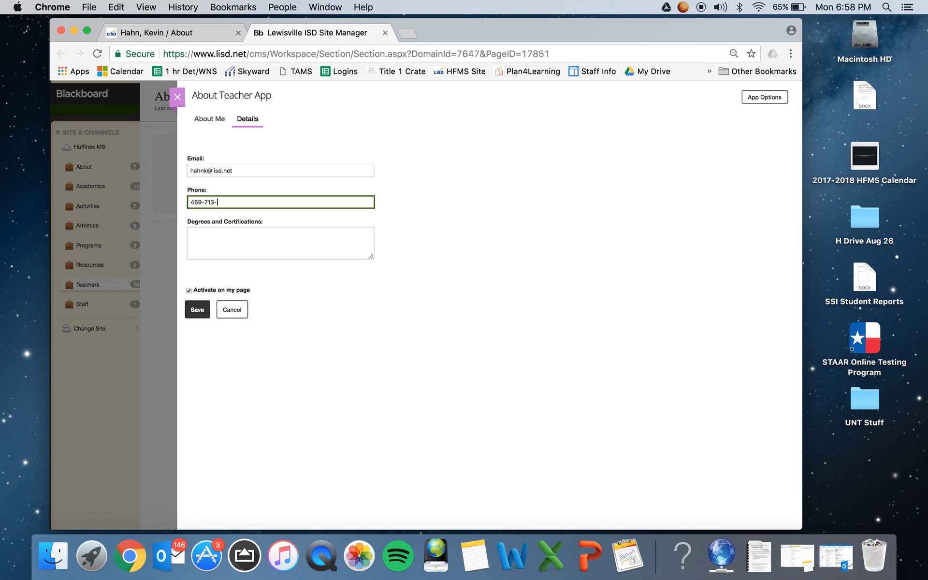
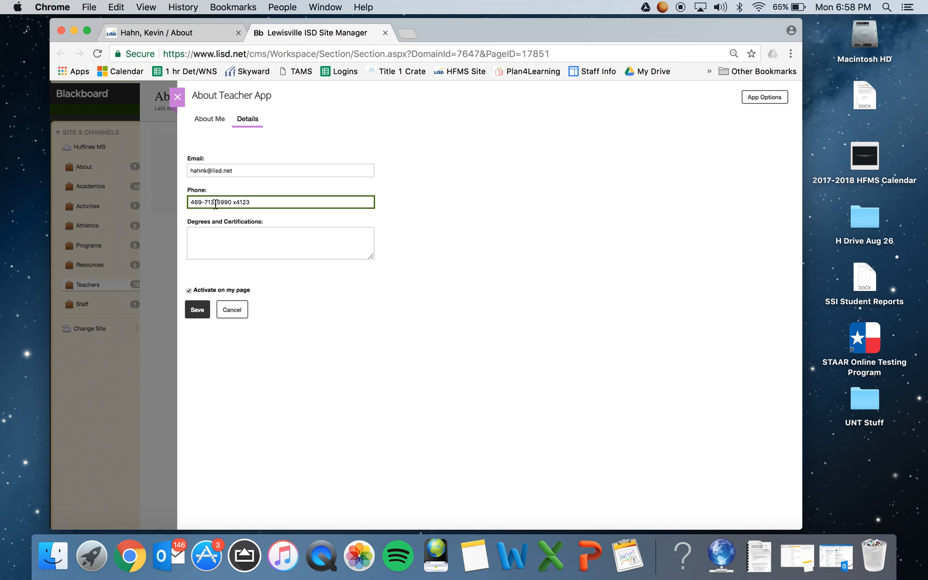
click(208, 240)
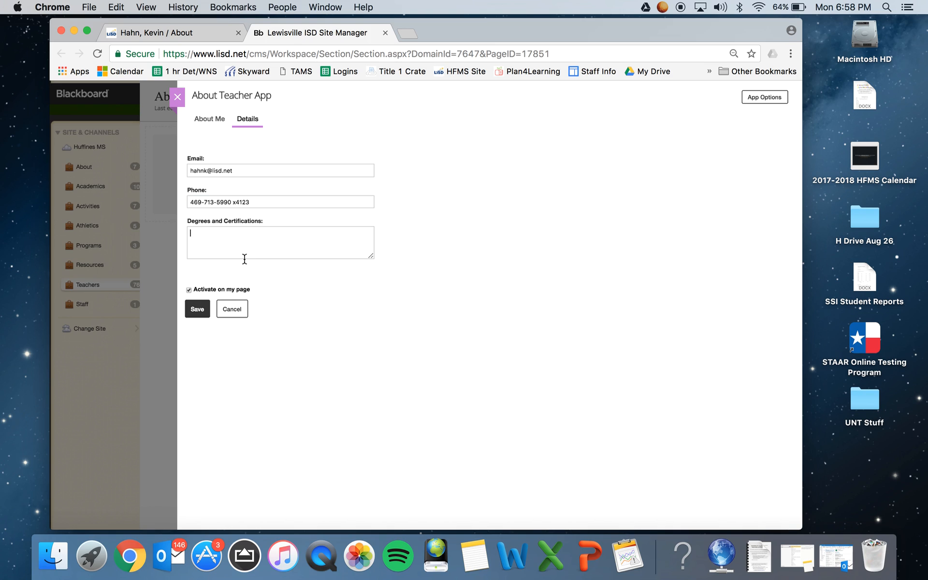
click(201, 310)
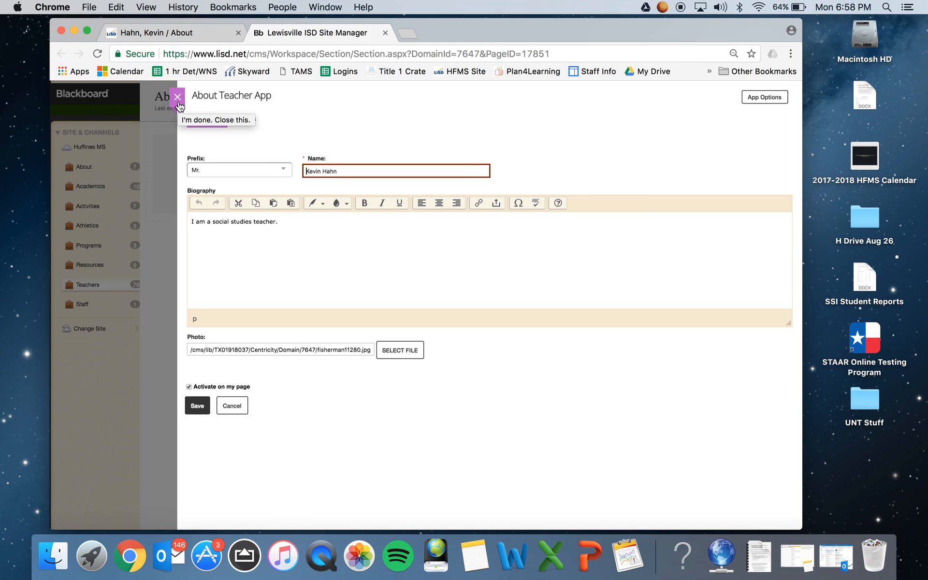
Close the About Teacher App editor and add an Embed Code app beneath it on the About page.
click(178, 98)
mouse_move(326, 167)
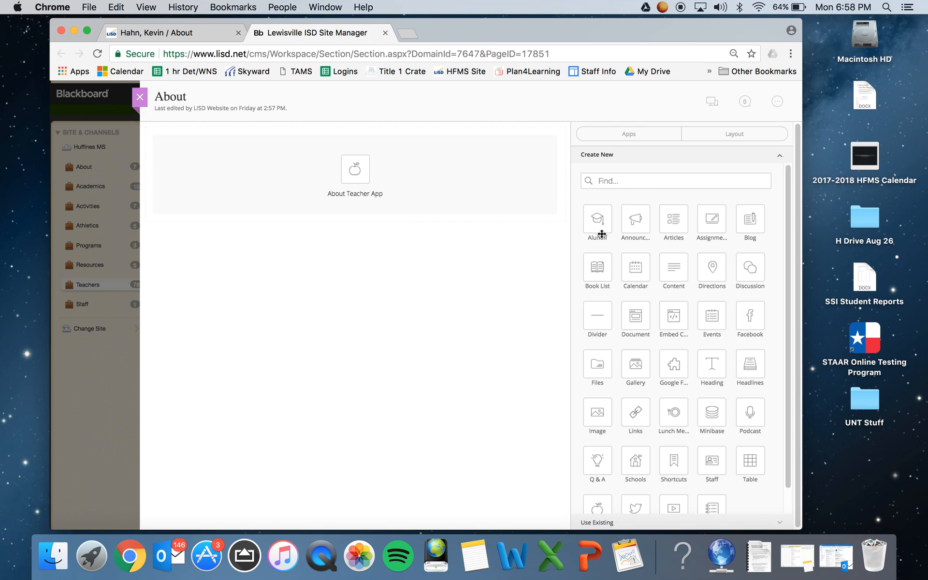
scroll(624, 454, down, 1)
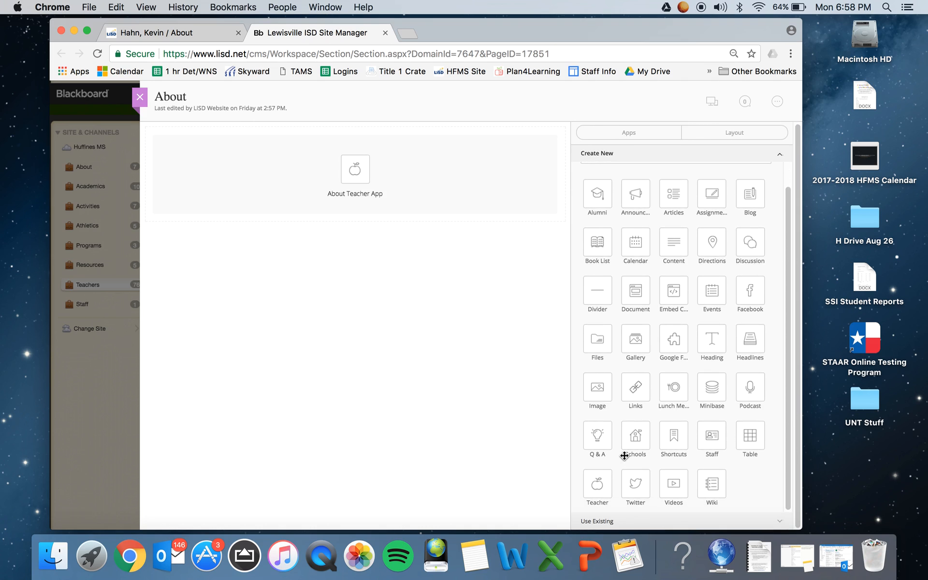
mouse_move(470, 213)
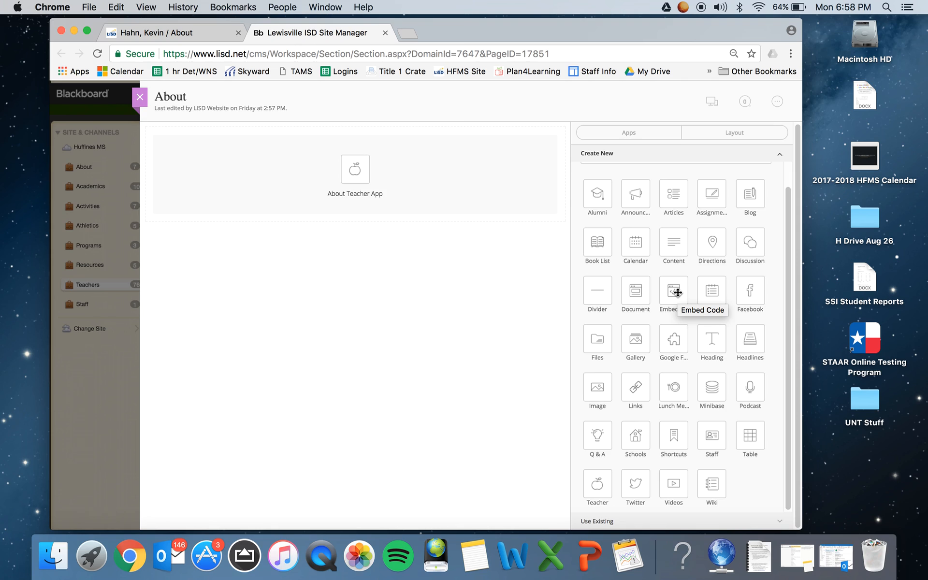
drag(678, 293, 350, 242)
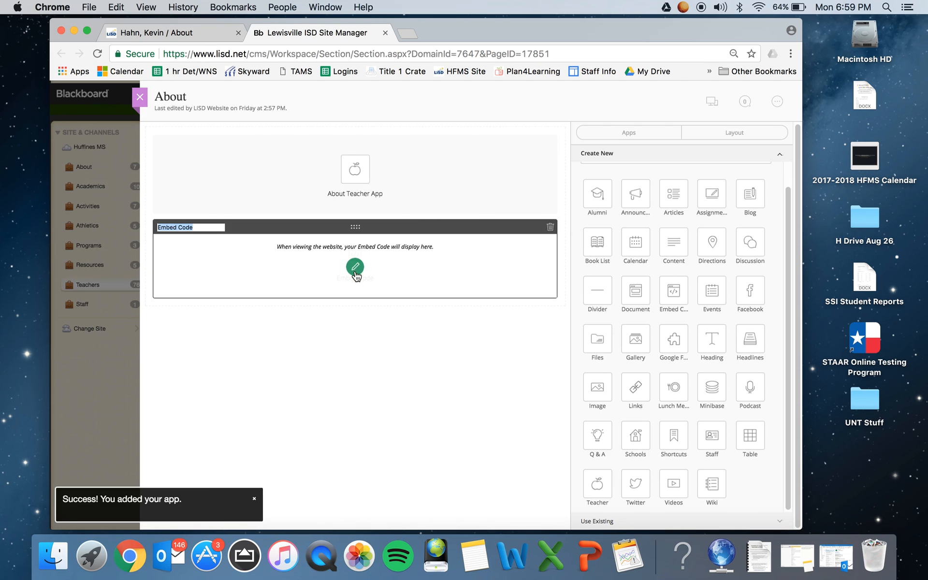
Search for "google calendar" in a new browser tab and open Google Calendar.
click(411, 33)
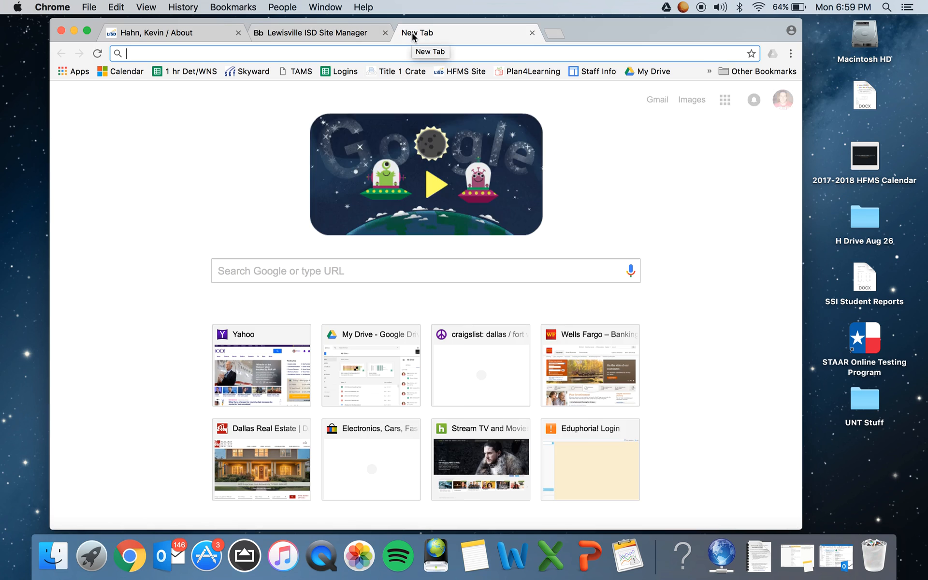
text(google caln)
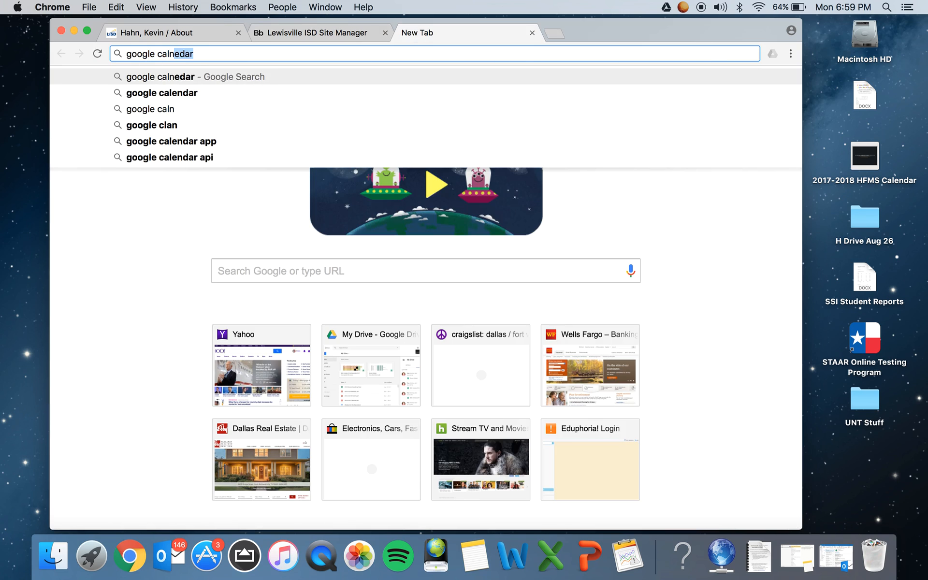
text(en)
key(BackSpace)
key(BackSpace)
key(BackSpace)
text(endar)
key(Return)
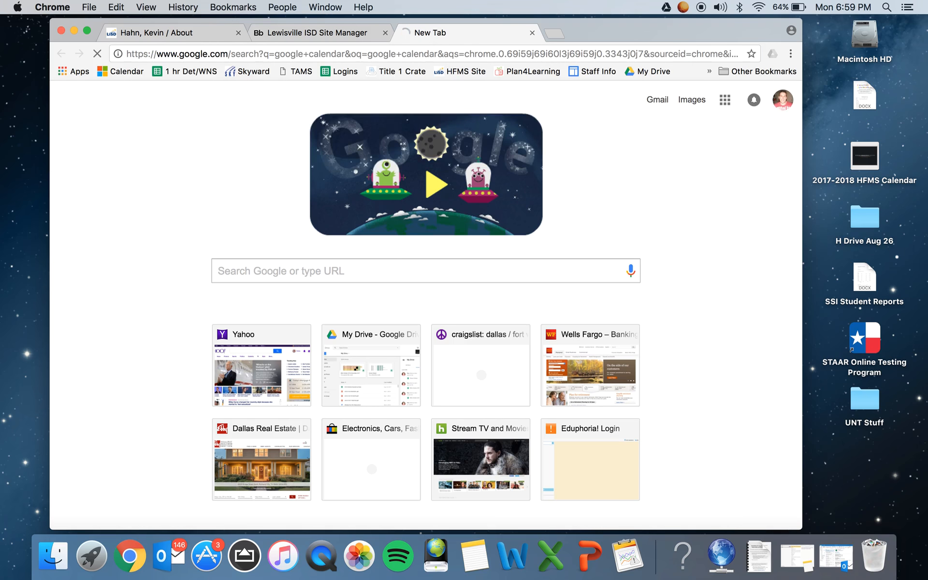
click(223, 200)
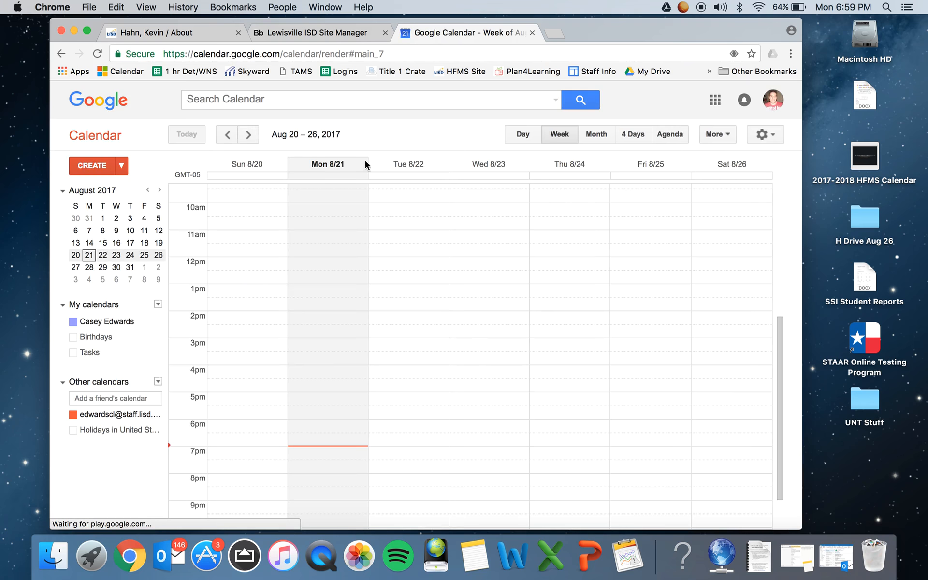
Switch Google Calendar to the school staff account and show it in Month view.
click(596, 134)
click(773, 99)
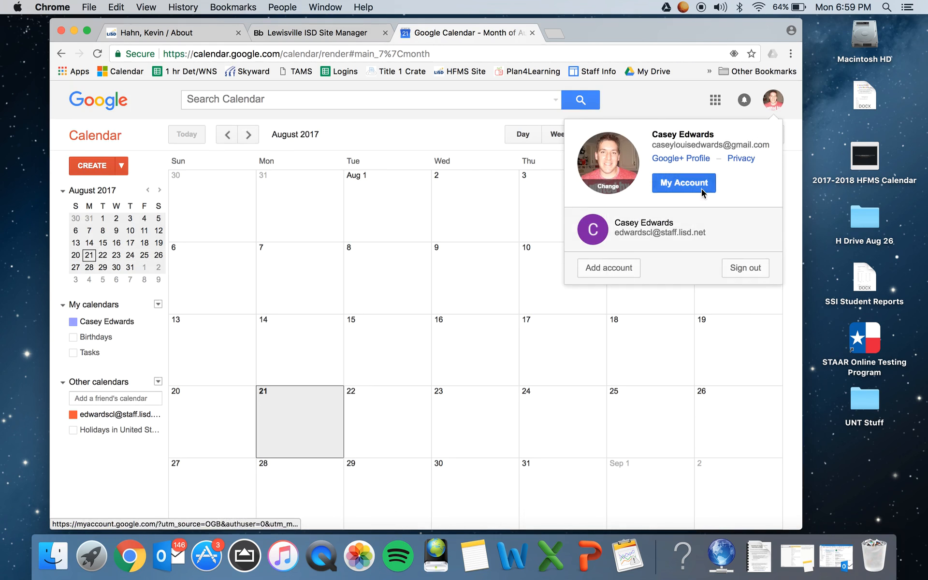
click(701, 188)
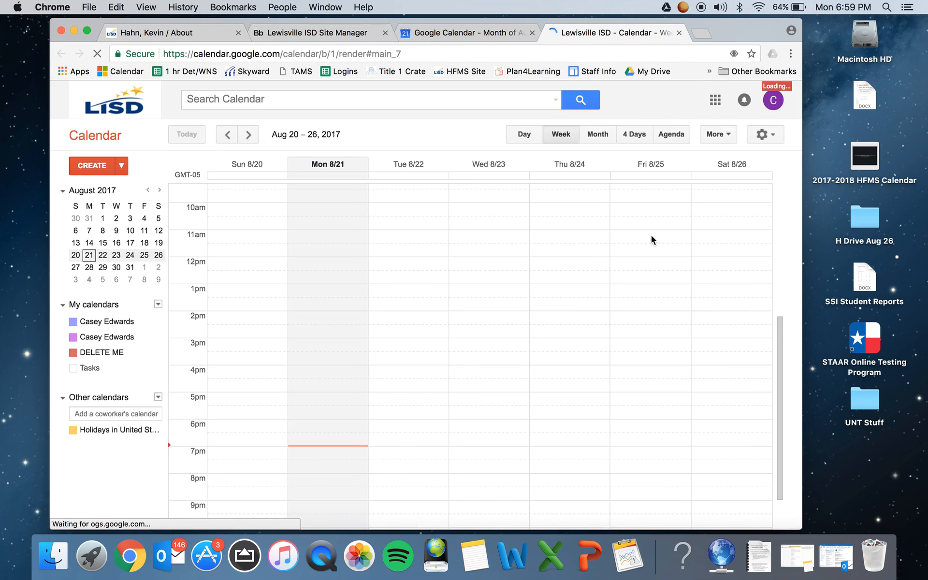
click(597, 136)
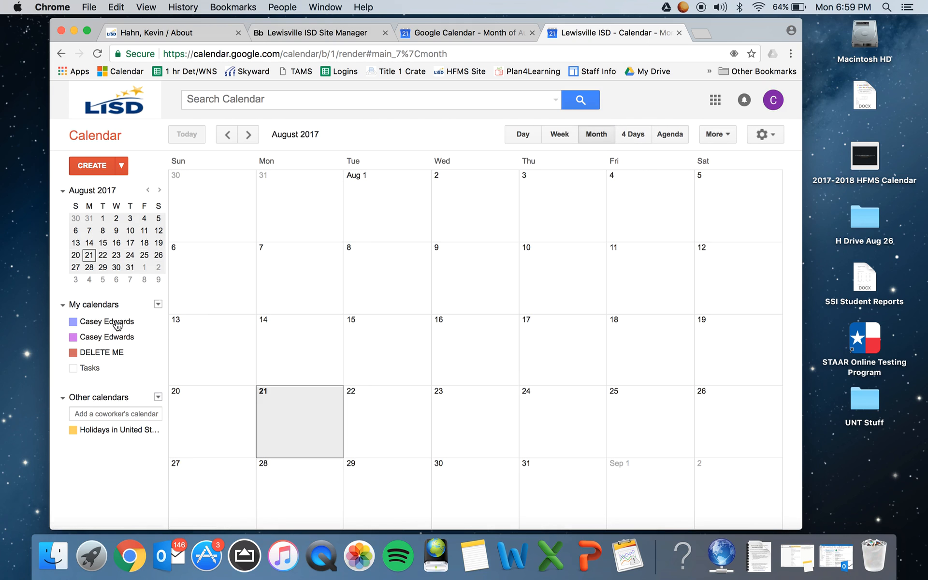
Open the settings of the DELETE ME calendar and copy its embed code.
mouse_move(91, 351)
click(158, 353)
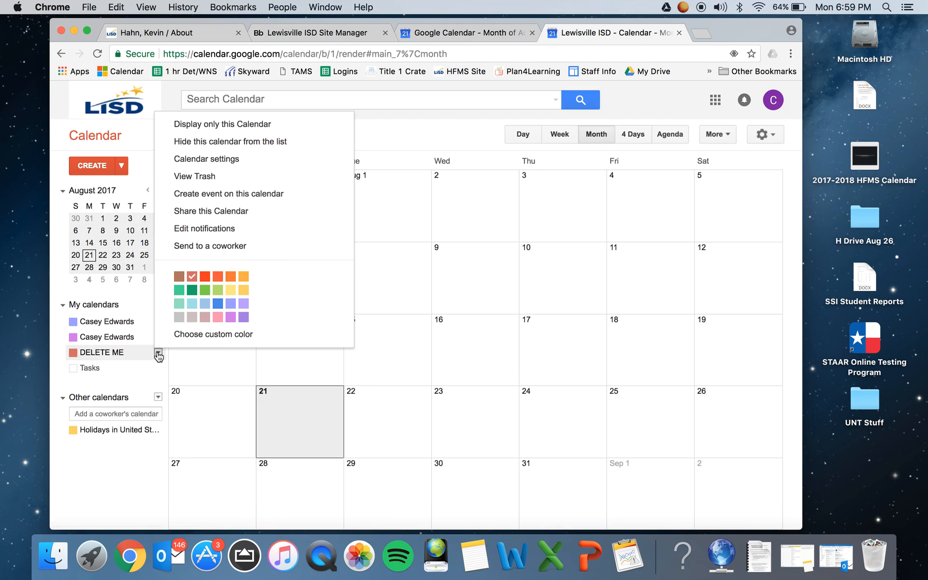
click(215, 159)
scroll(405, 439, down, 1)
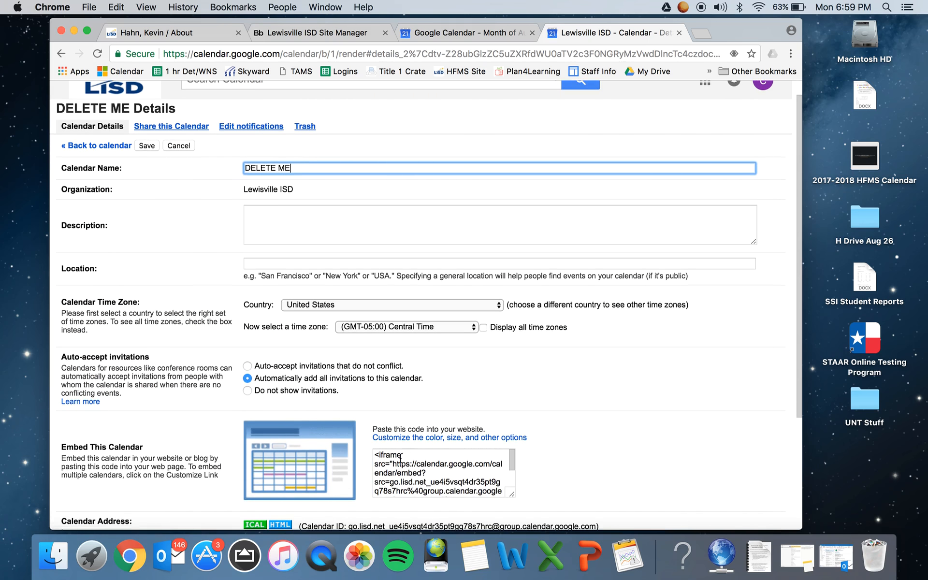
click(397, 463)
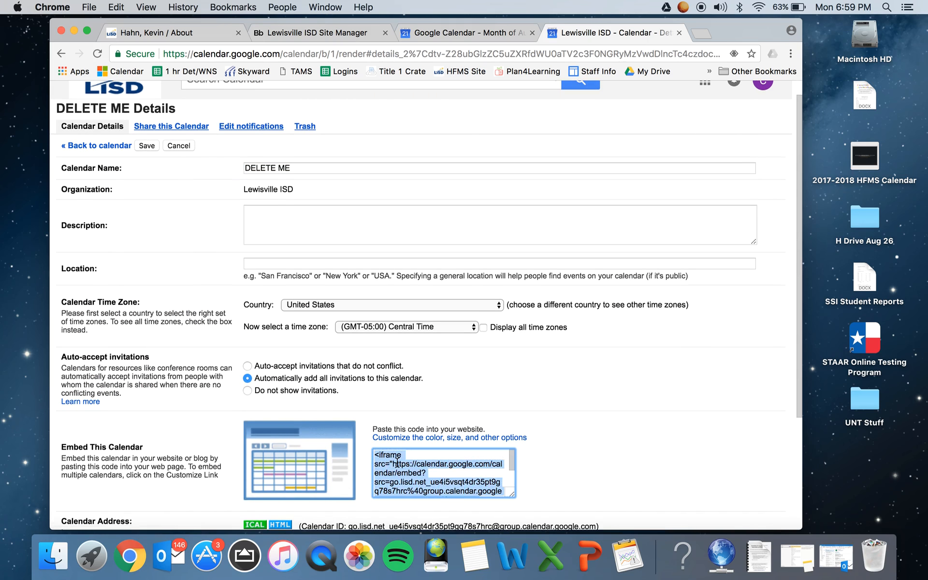
right_click(397, 462)
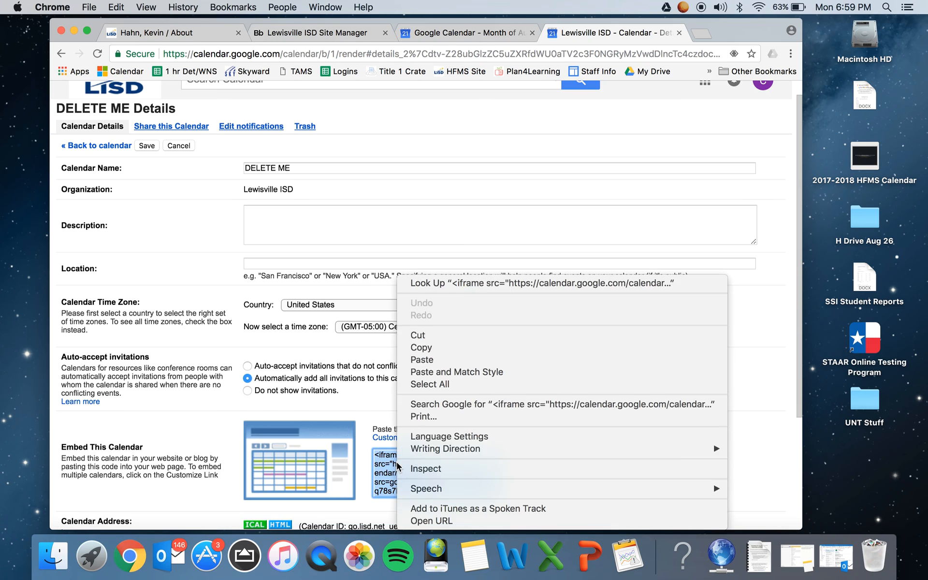
click(414, 347)
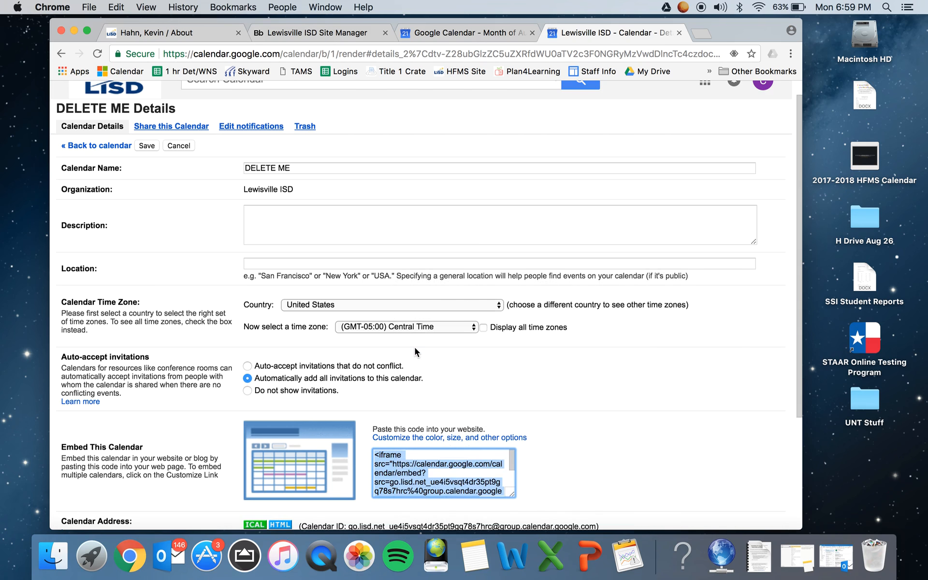
Return to Site Manager and paste the calendar's iframe code into the Embed Code app.
click(333, 32)
click(355, 274)
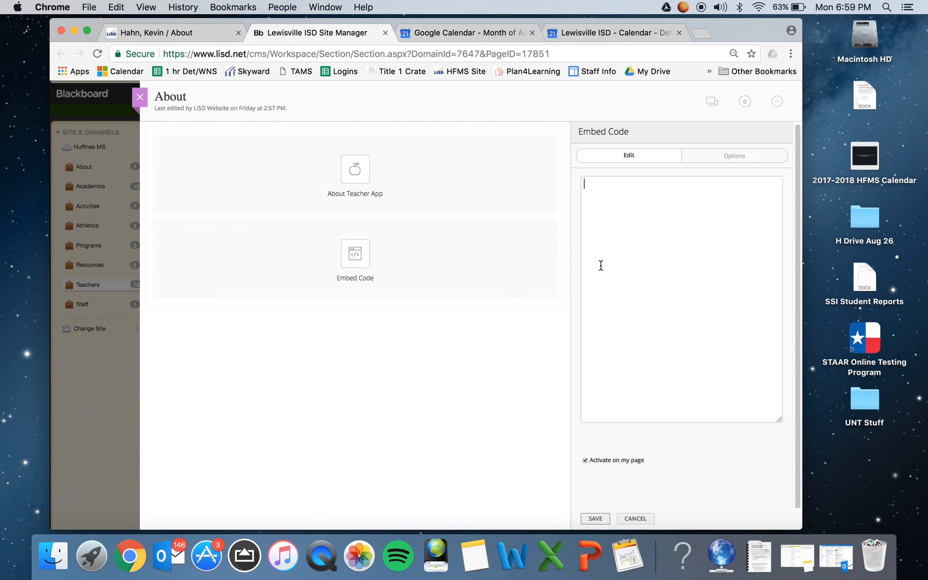
right_click(600, 265)
click(623, 328)
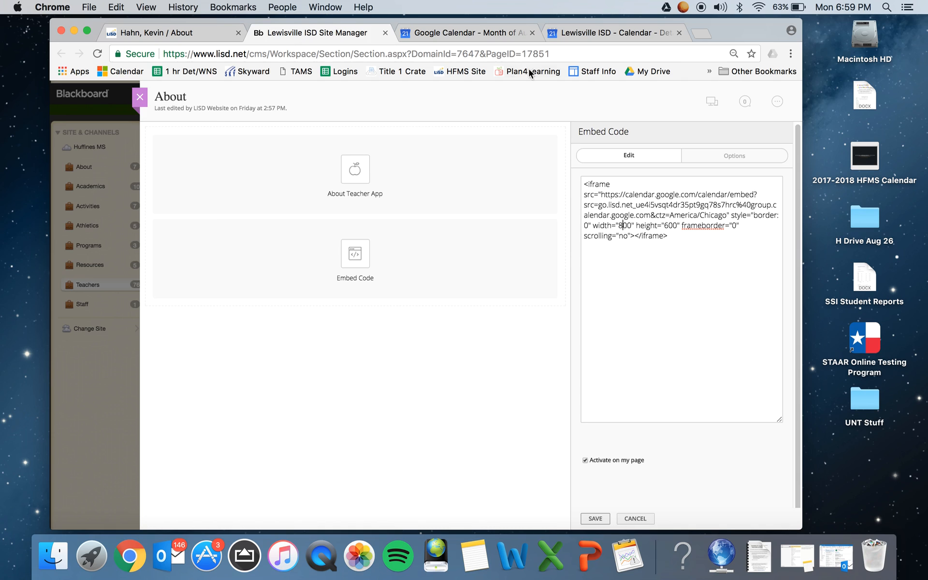
Open the DELETE ME calendar's embed customization options and set the width to 600 and the height to 500 pixels.
click(502, 39)
click(570, 35)
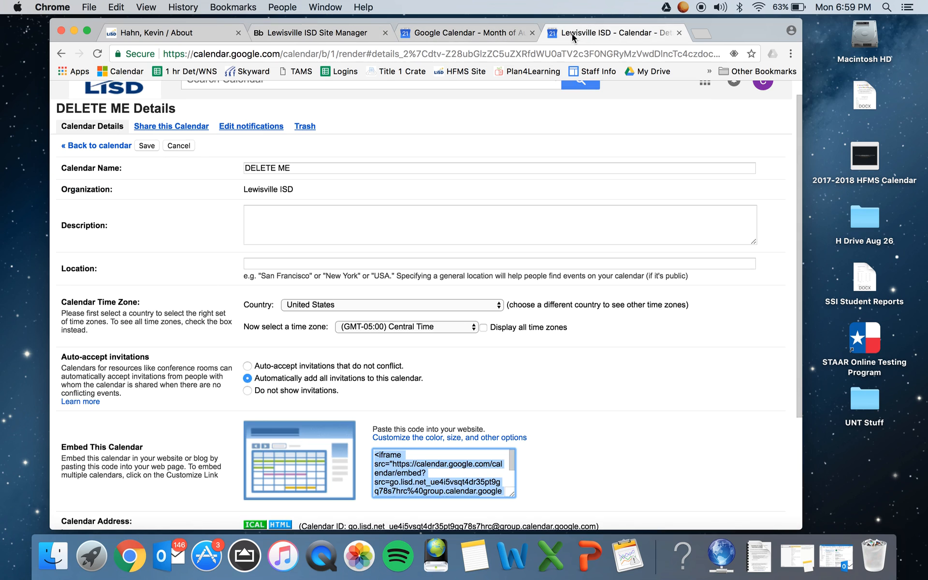
scroll(312, 390, down, 2)
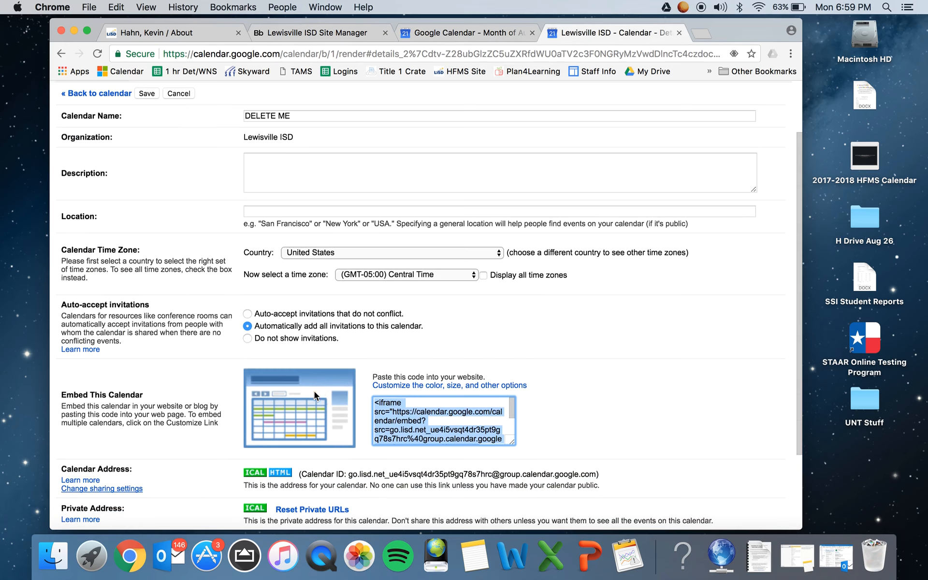
click(382, 389)
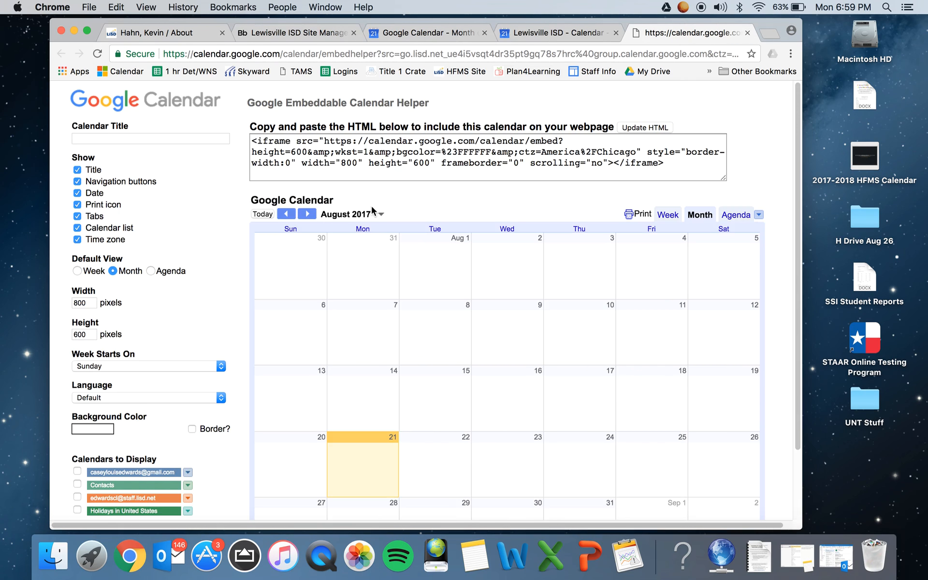
scroll(375, 188, down, 1)
scroll(375, 186, down, 2)
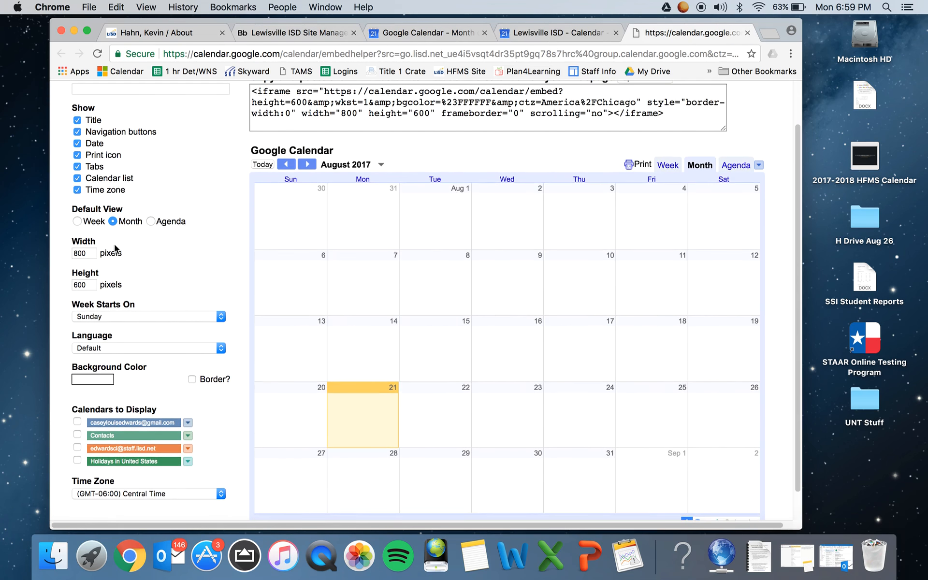
drag(90, 252, 61, 257)
text(60)
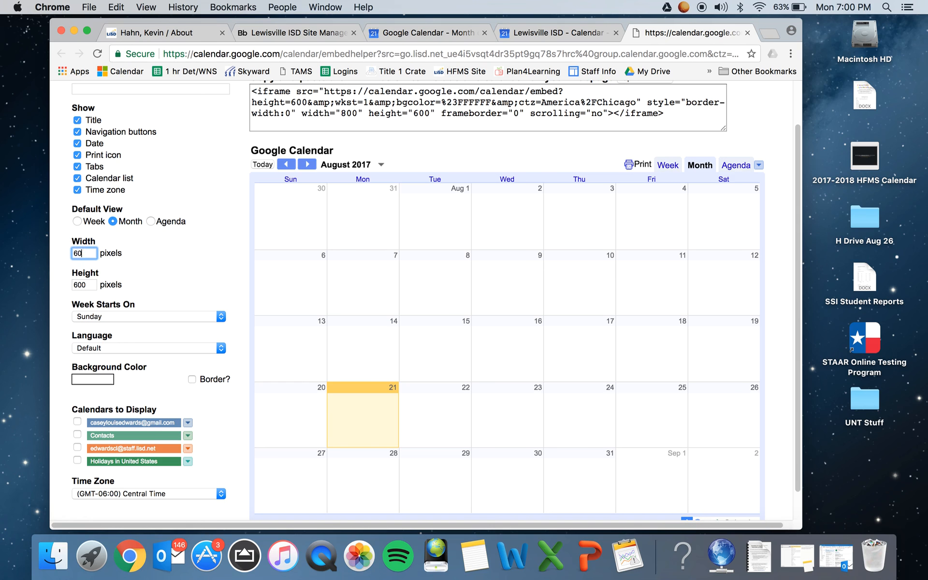
text(0)
key(Tab)
text(5)
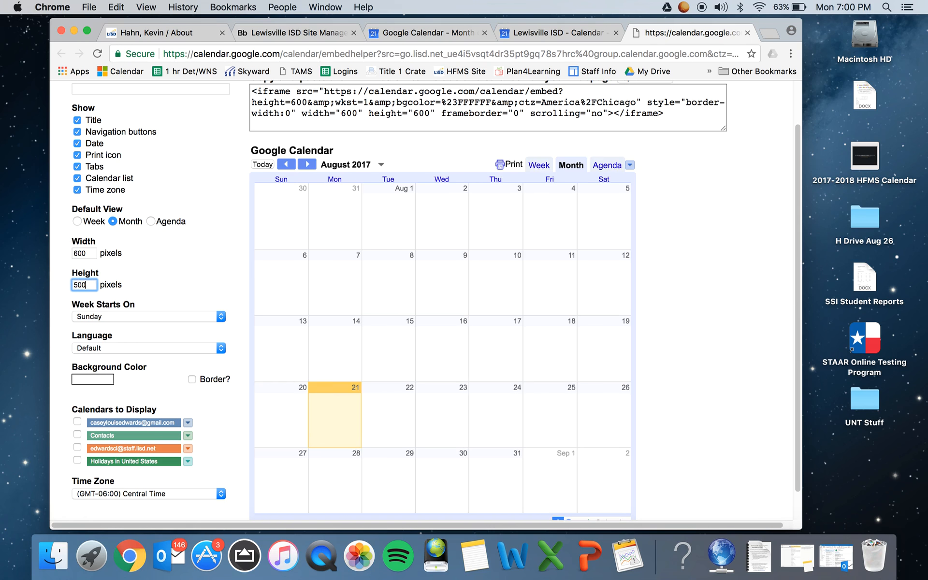
key(Tab)
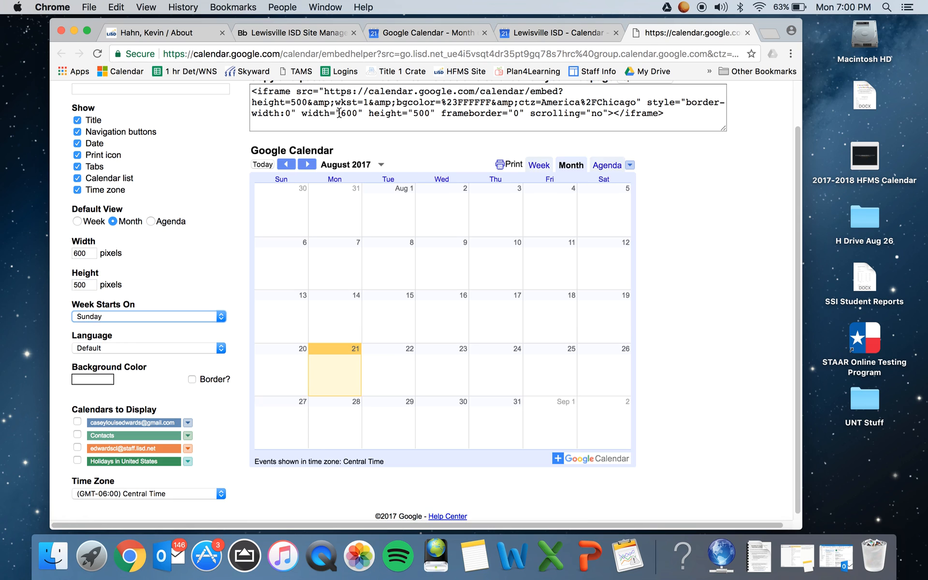
Change the pasted iframe code in the Embed Code app to width 600 and height 500, and save it.
click(285, 32)
key(BackSpace)
text(6)
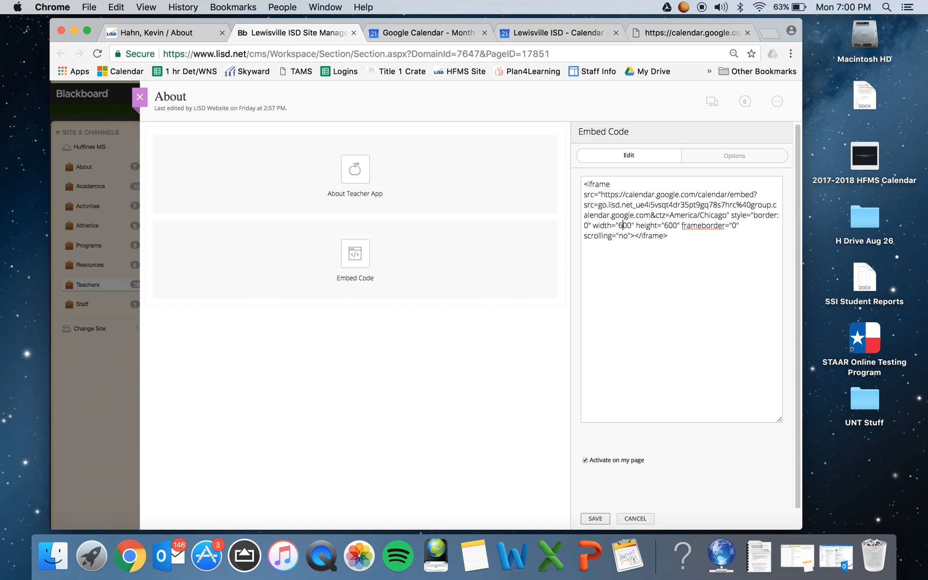
click(672, 225)
key(BackSpace)
text(5)
click(592, 519)
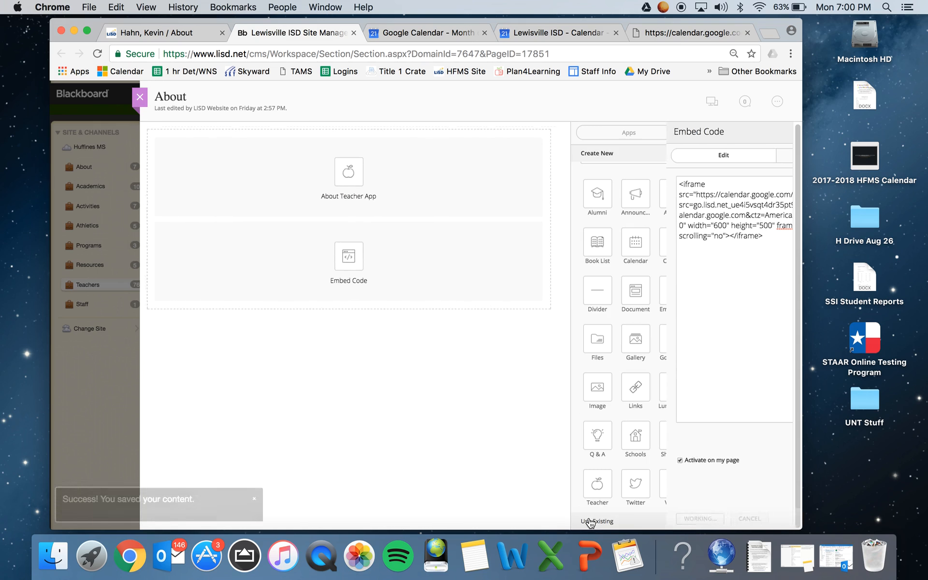
Close the page editor, reload the teacher's published About page, and review the profile and embedded calendar.
click(139, 105)
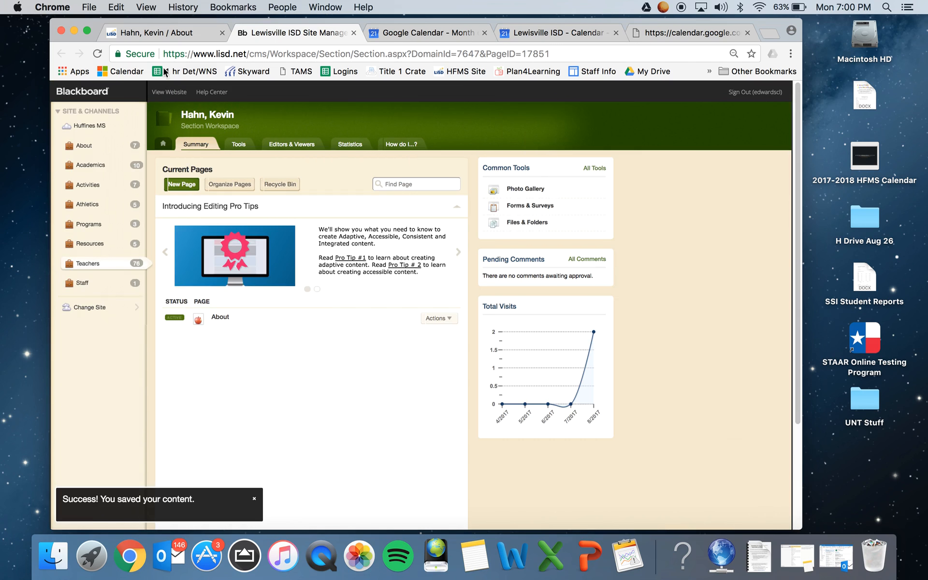
click(164, 37)
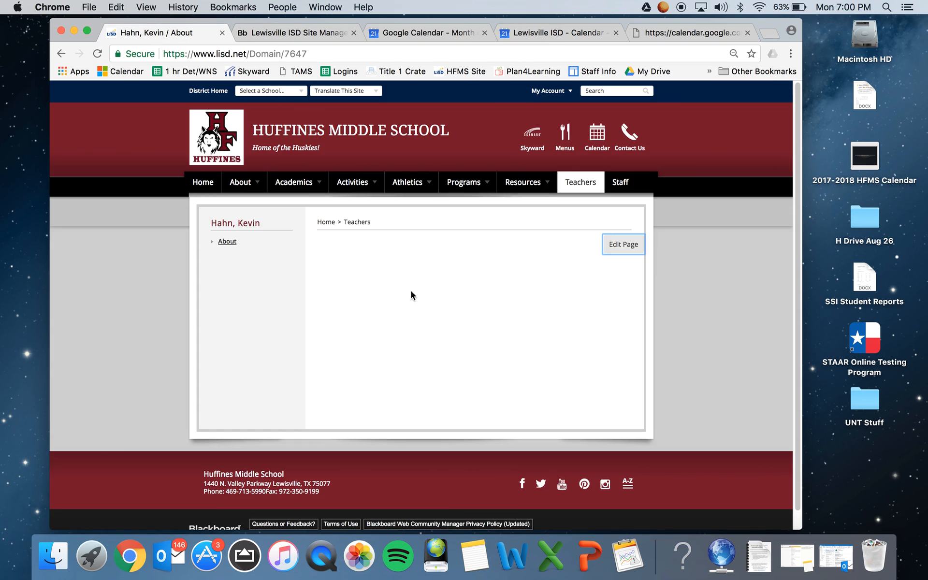
click(98, 53)
scroll(370, 342, down, 2)
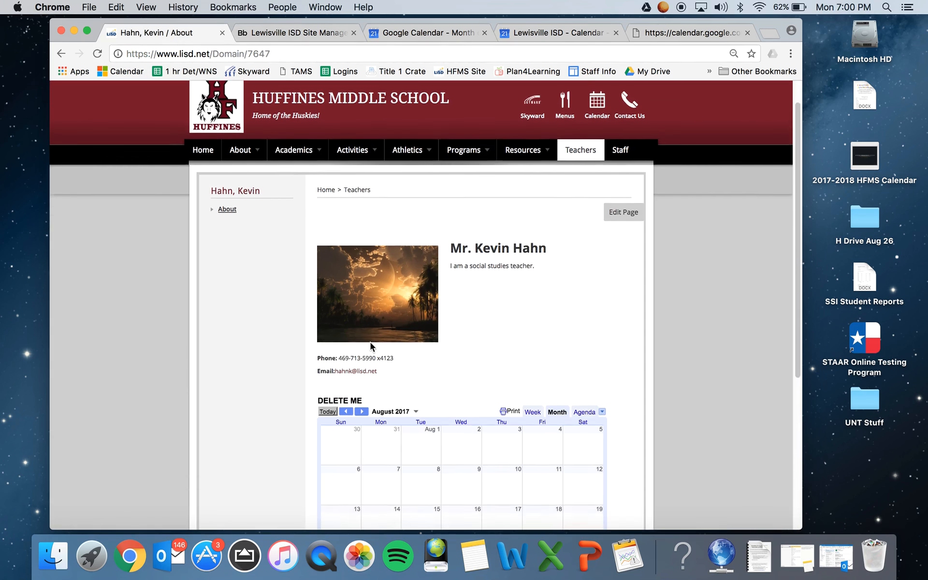
scroll(370, 342, down, 5)
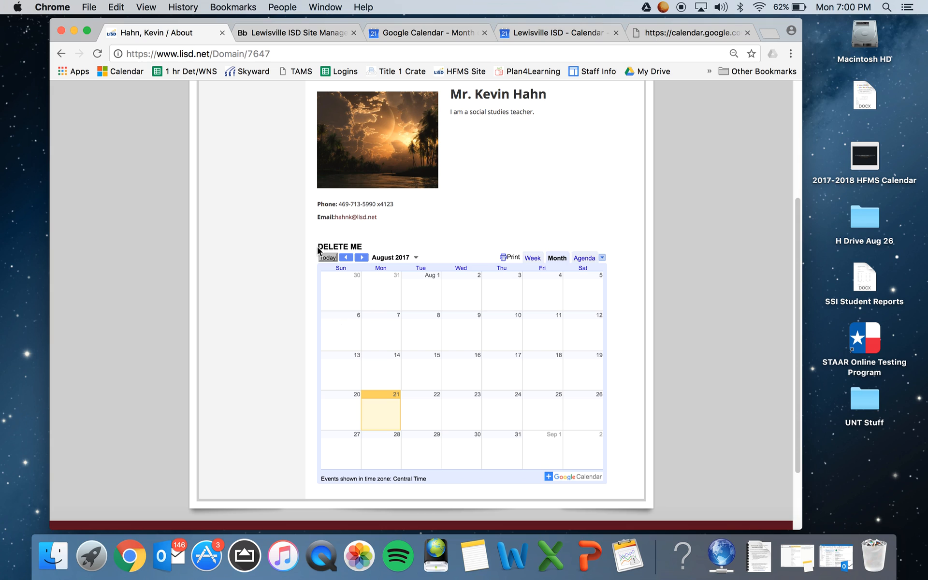
drag(318, 247, 370, 248)
click(369, 246)
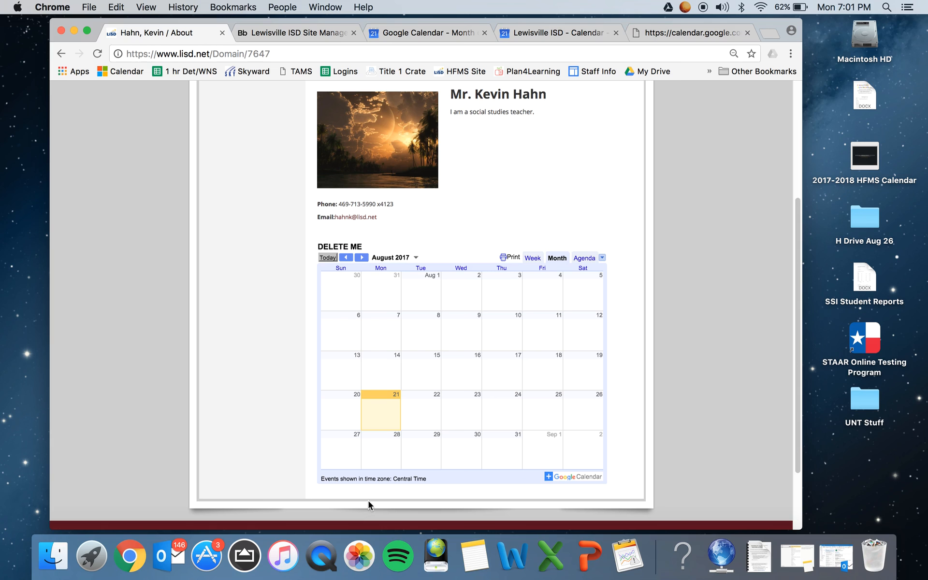
Reopen the About page for editing from the teacher's published page.
click(318, 36)
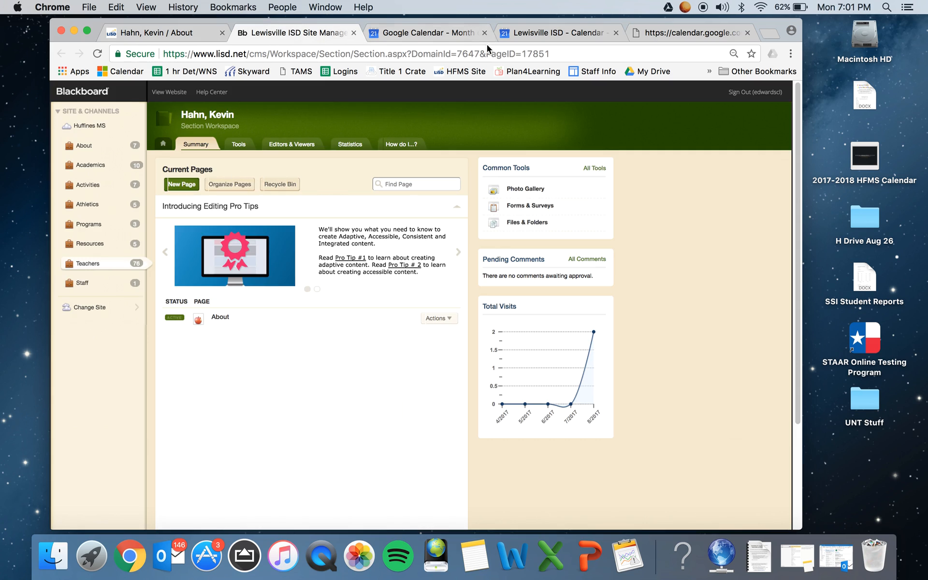
click(562, 33)
click(174, 32)
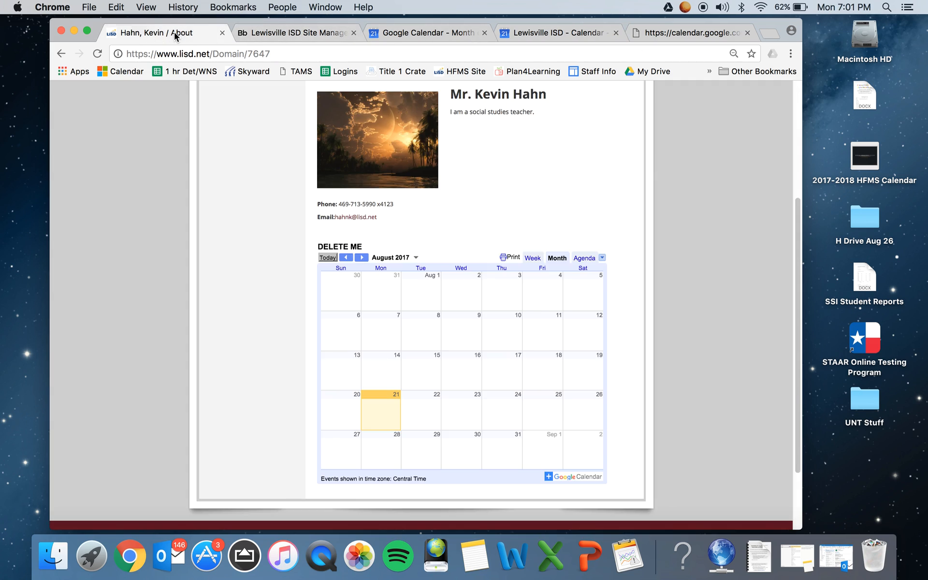
scroll(509, 271, up, 3)
click(620, 173)
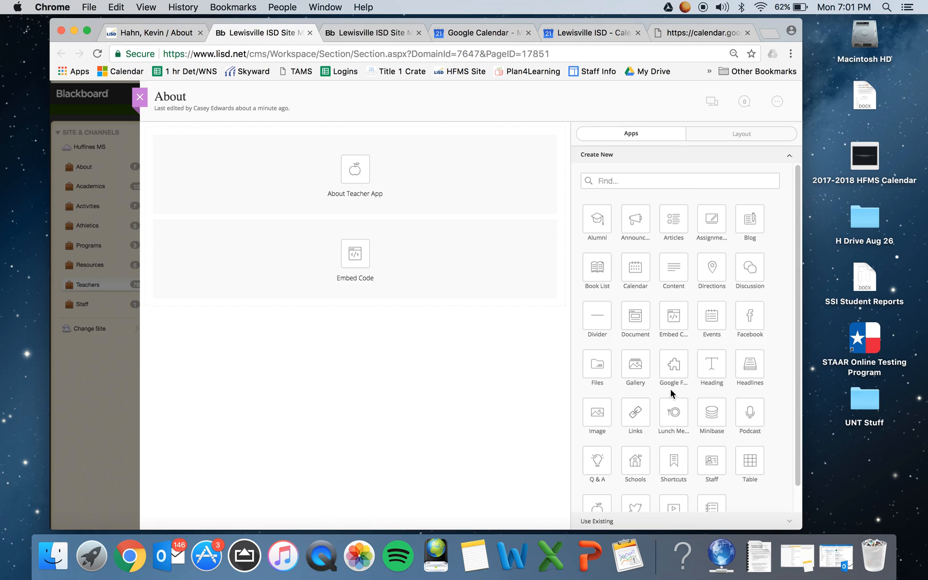
Add a second Embed Code app below the existing one, and copy the personal Google calendar's iframe embed code from its settings.
drag(674, 324, 375, 335)
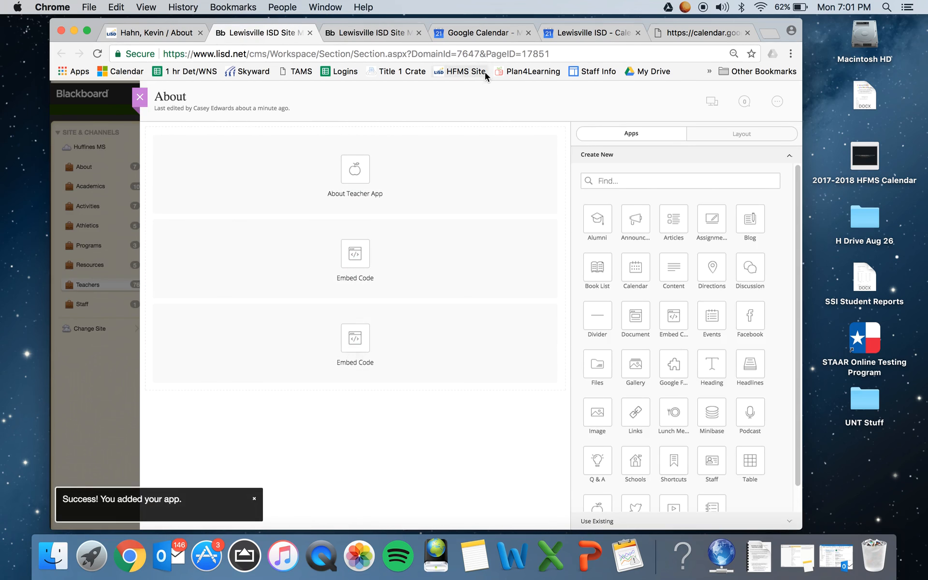
click(450, 33)
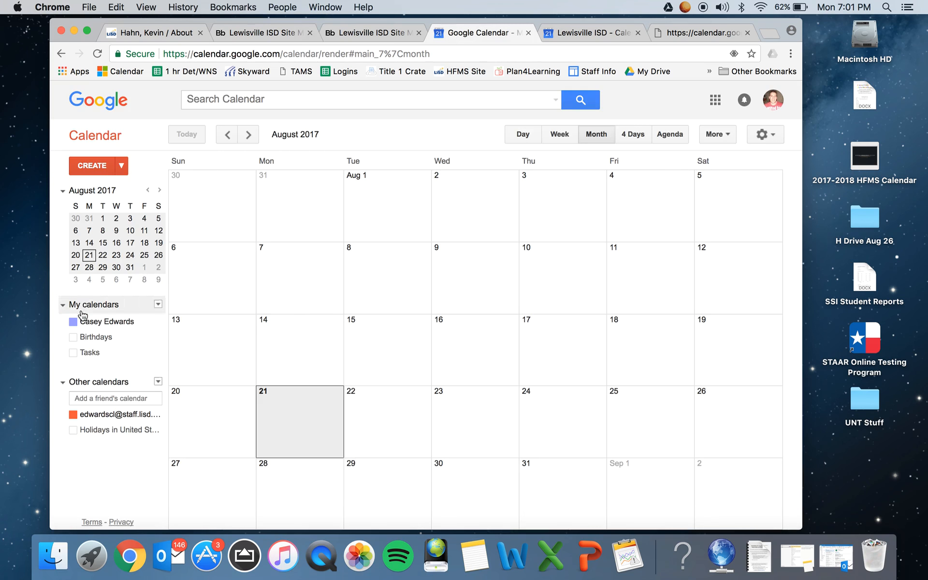
click(158, 321)
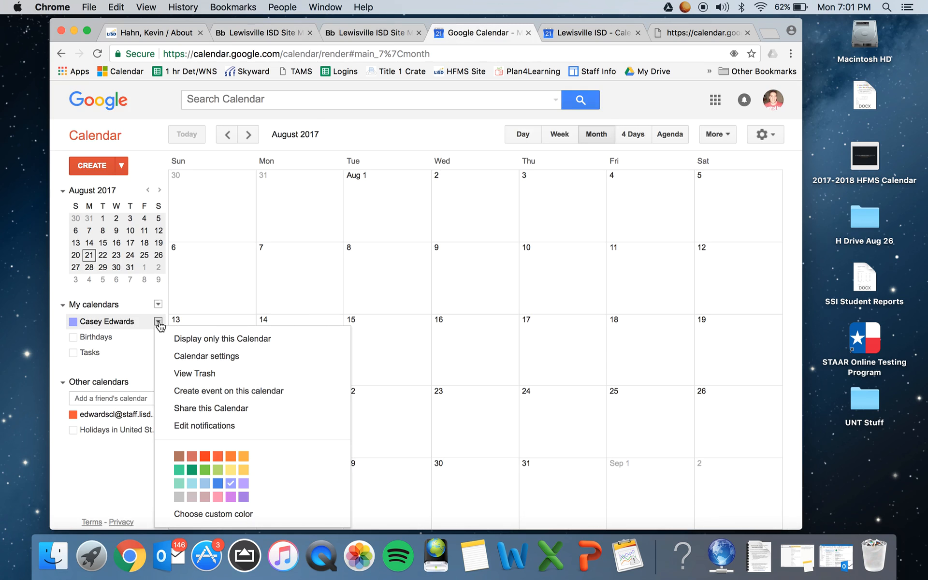
click(224, 358)
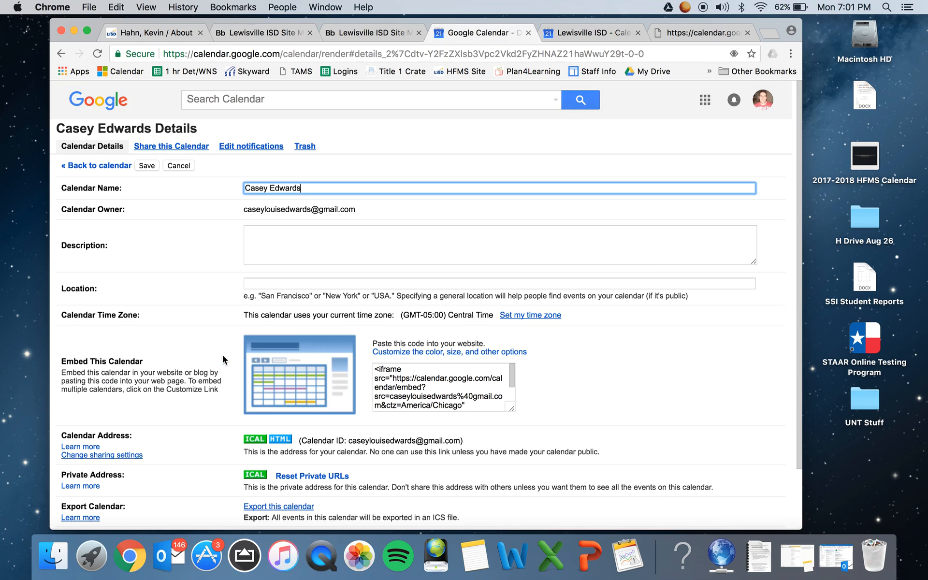
click(384, 387)
scroll(385, 386, down, 3)
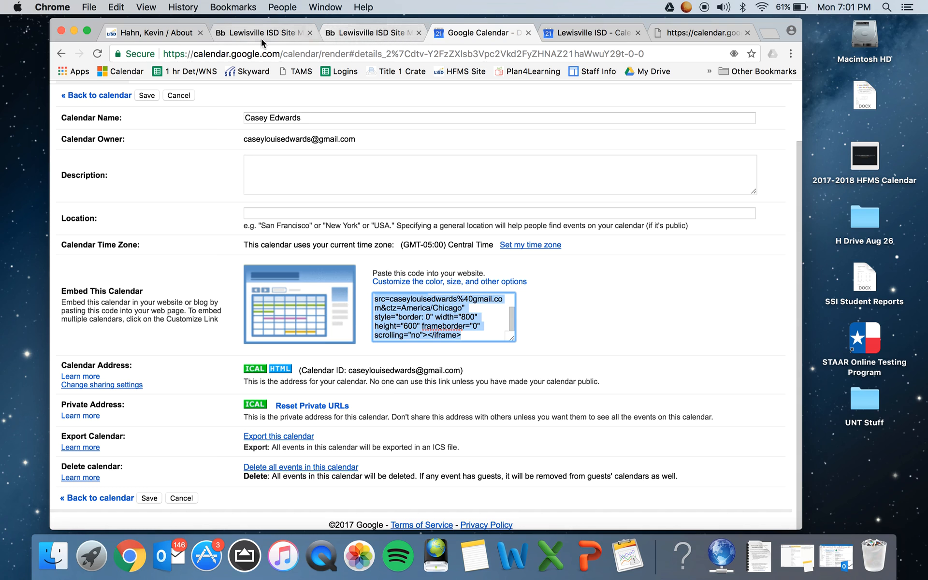
Paste the copied calendar iframe code into the new, lower Embed Code app on the About page and save it.
click(164, 32)
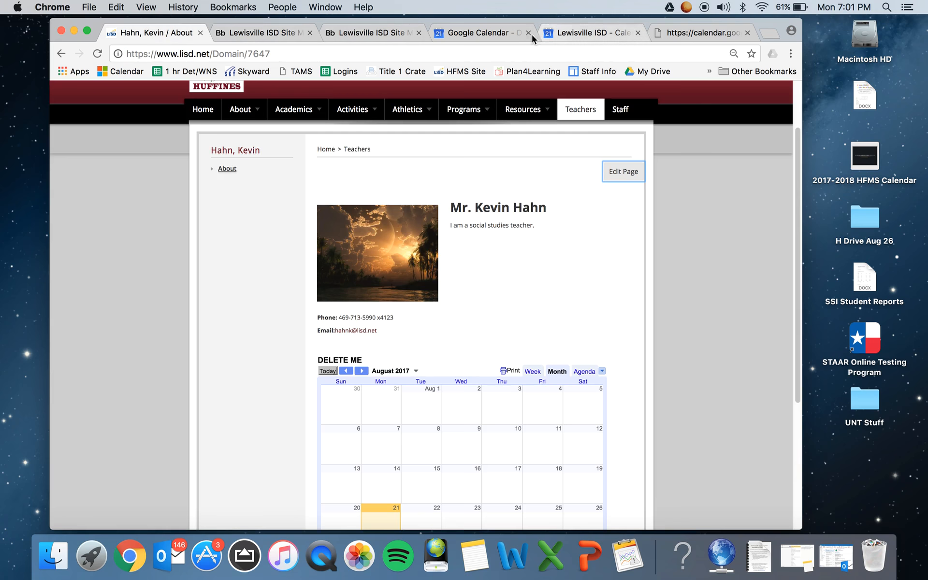
click(268, 36)
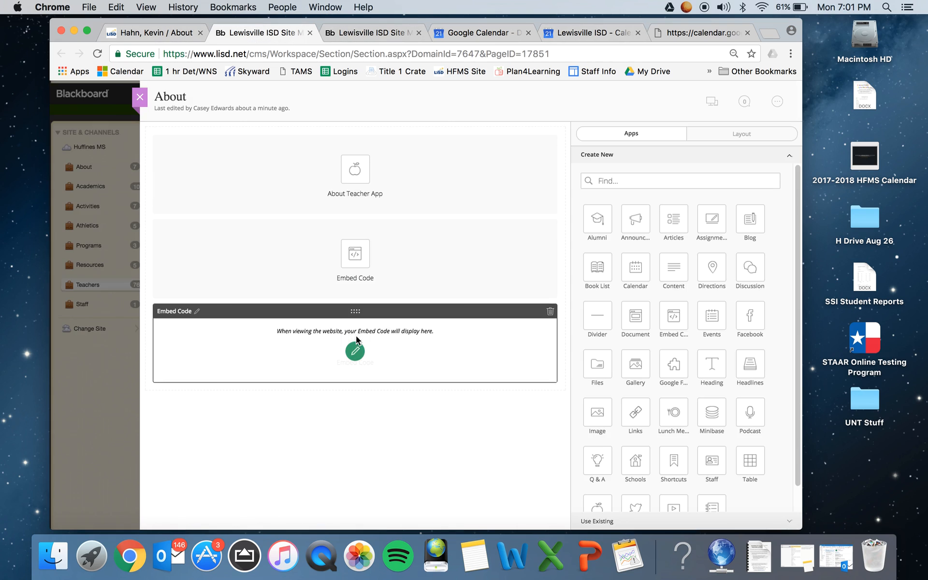
click(355, 348)
click(647, 279)
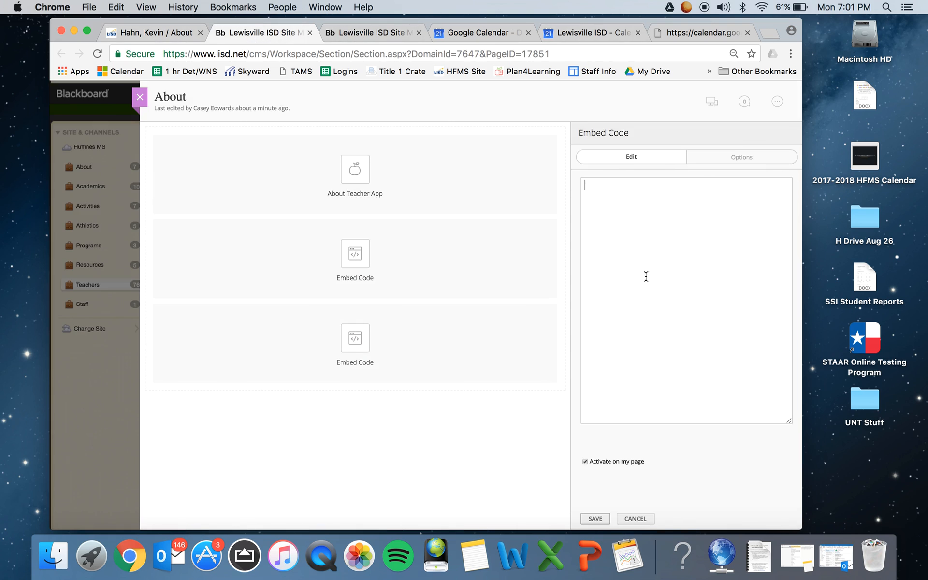
click(596, 518)
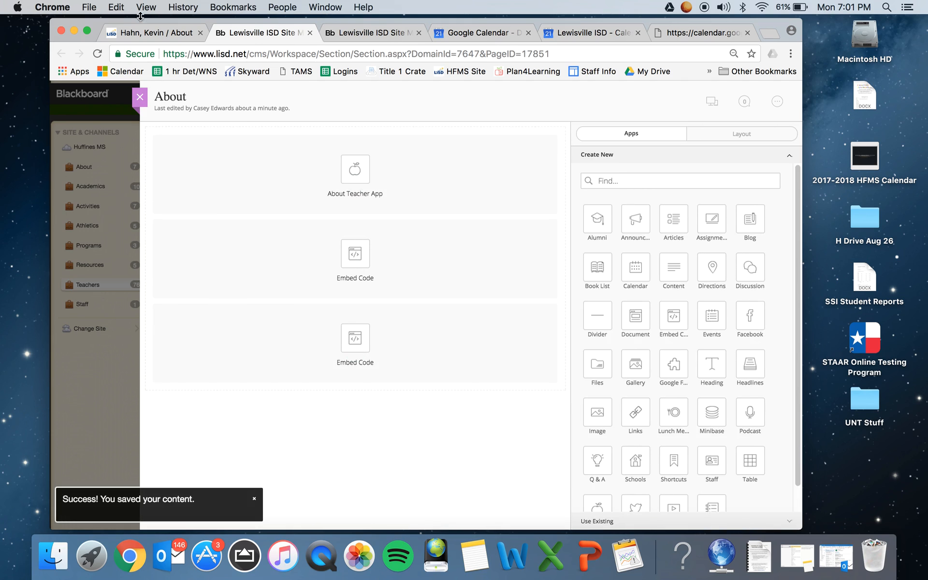
Reload the teacher's published About page and review the second embedded calendar's fit on the page.
click(139, 34)
click(97, 53)
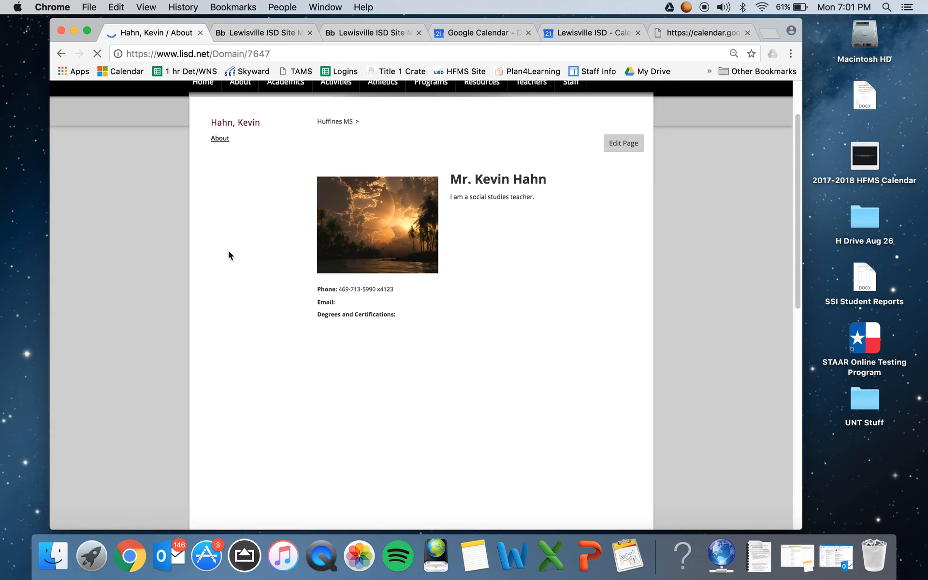
scroll(314, 282, down, 1)
scroll(313, 282, down, 10)
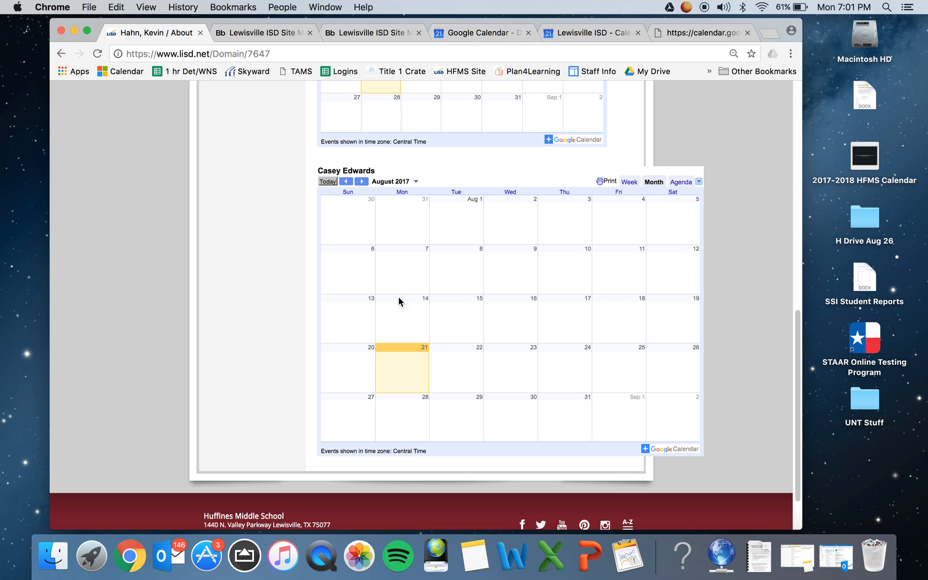
Change the iframe code in the lower Embed Code app to width 600 and height 500, and save it.
click(361, 33)
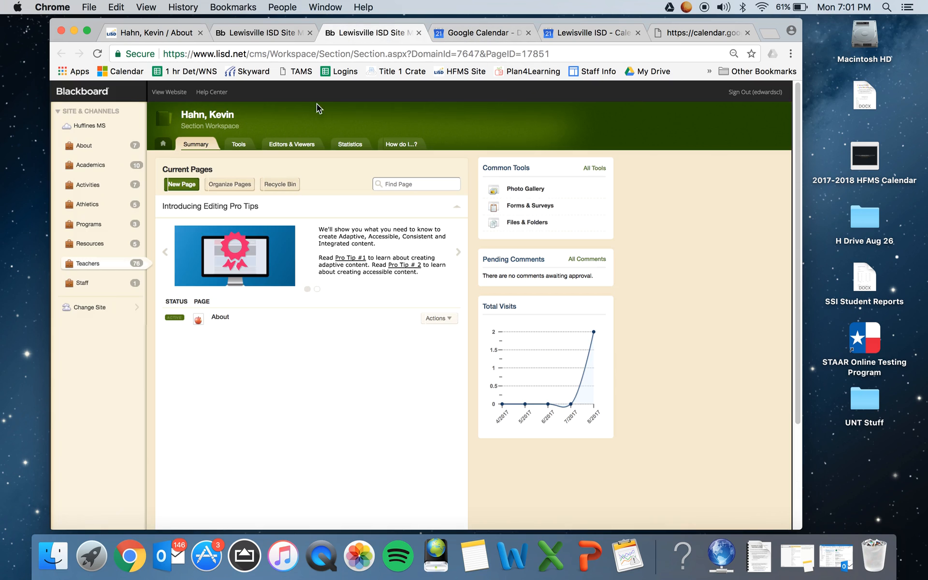
click(282, 25)
click(355, 351)
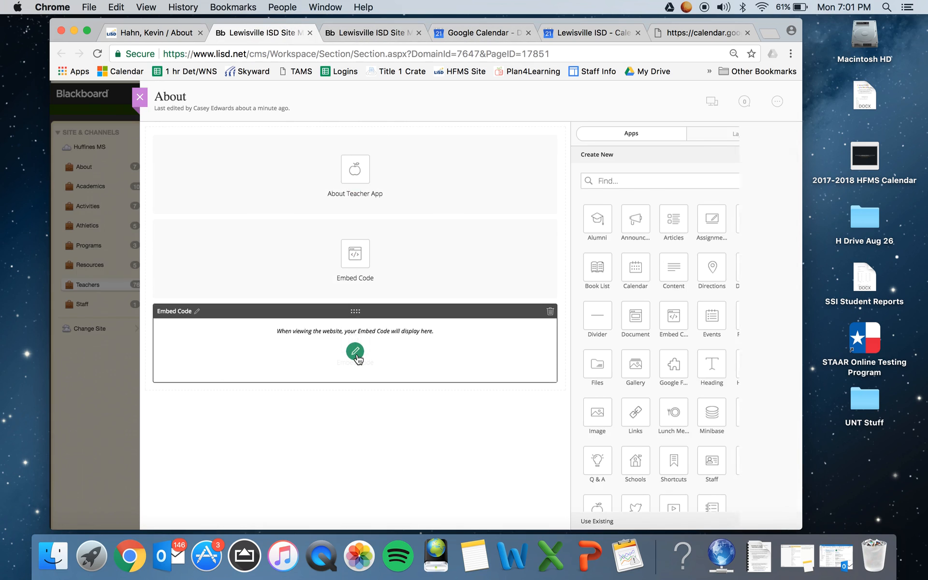
click(672, 206)
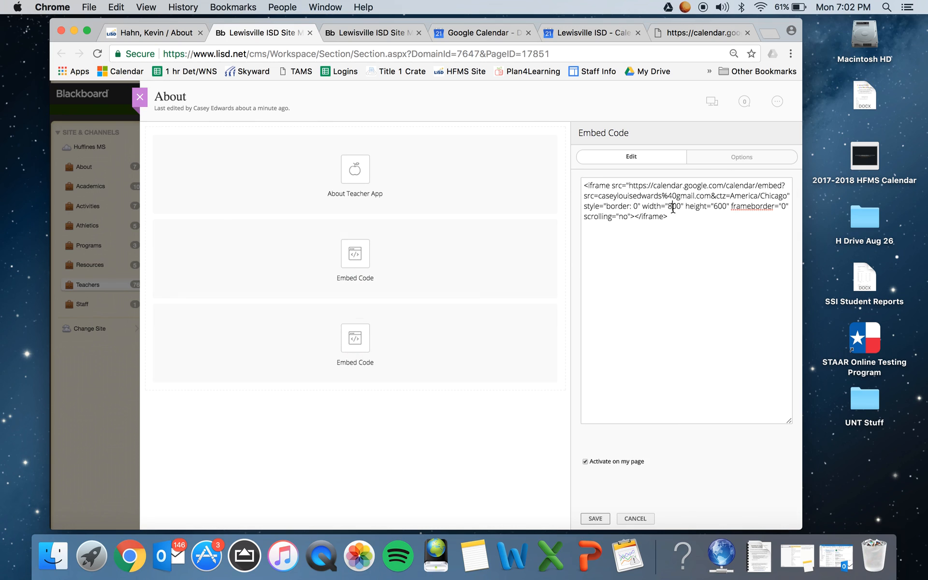
key(BackSpace)
text(6)
click(718, 206)
key(BackSpace)
text(5)
click(594, 518)
Reload the teacher's published About page to check the size of the second embedded calendar.
click(135, 25)
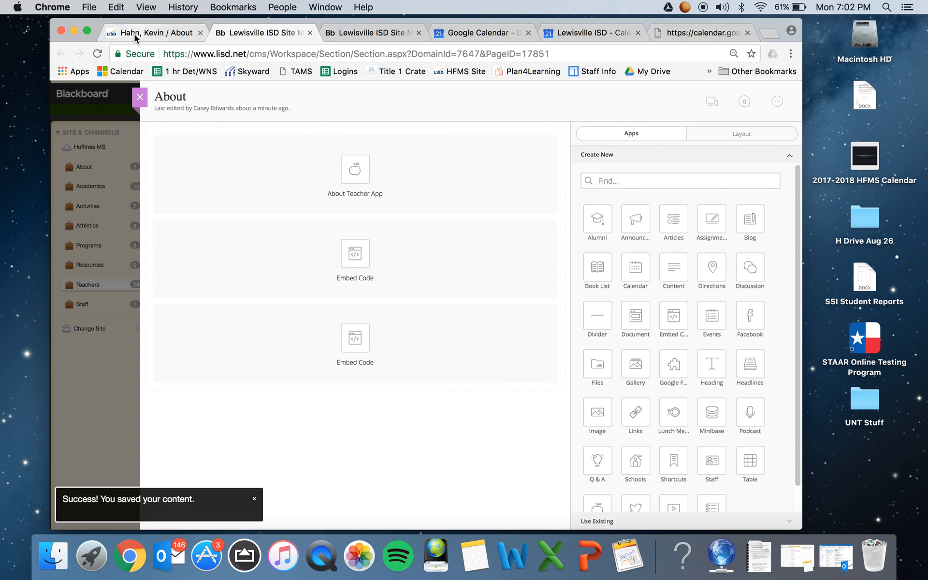
click(97, 54)
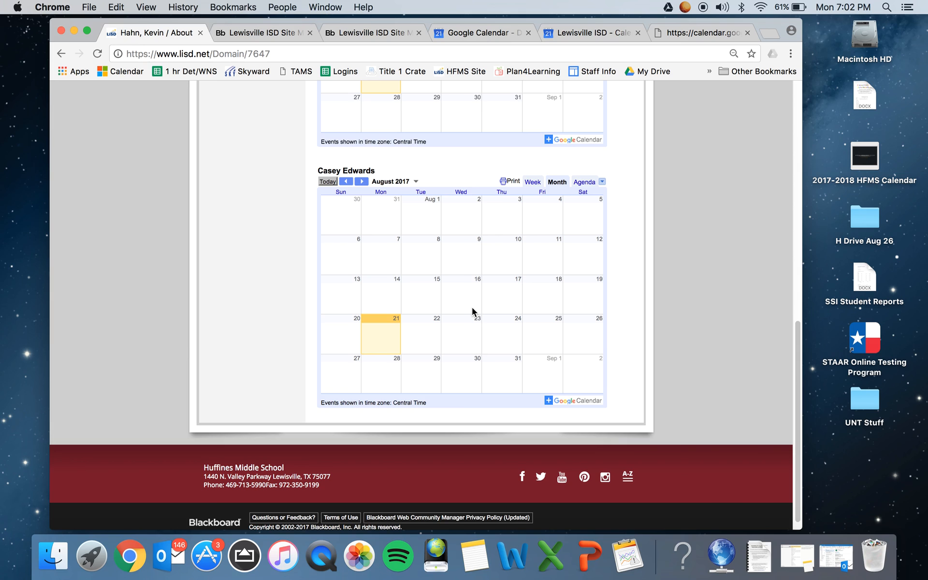
right_click(323, 562)
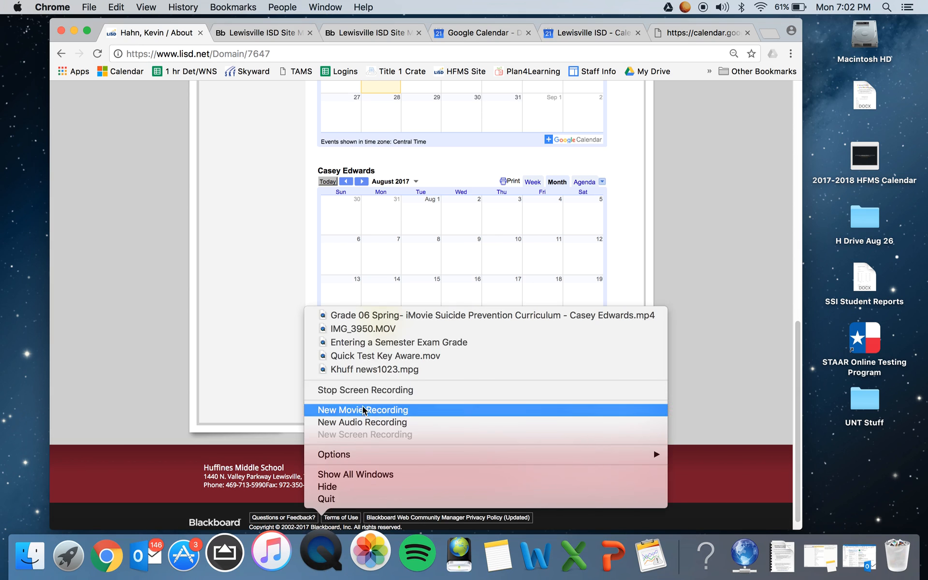